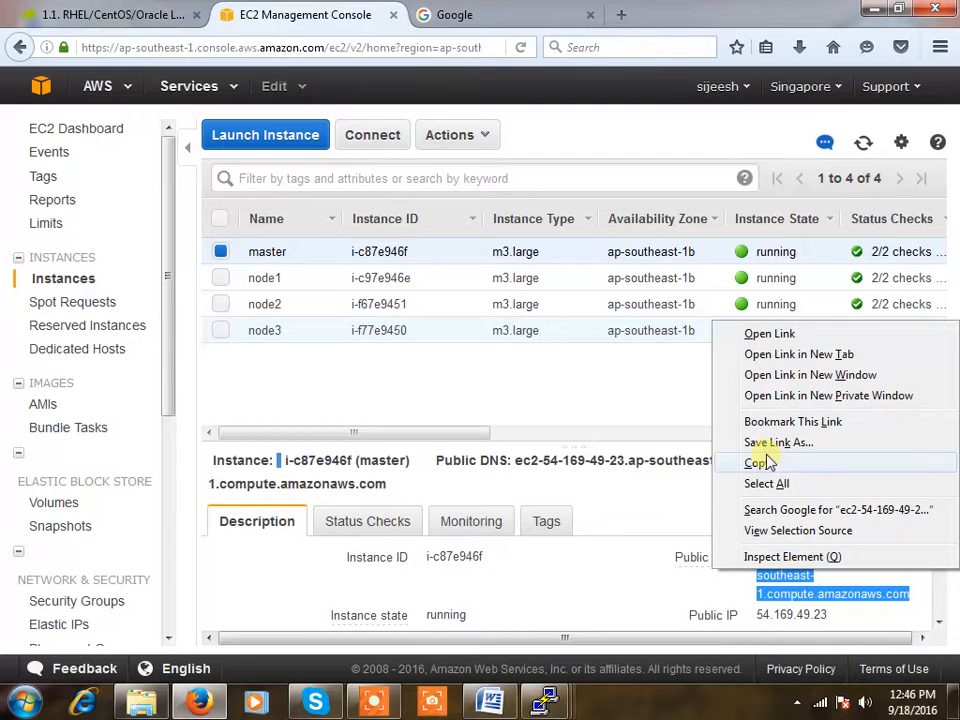
Copy the master instance's public DNS name and select the Google tab's address bar
left_click(444, 14)
left_click(198, 47)
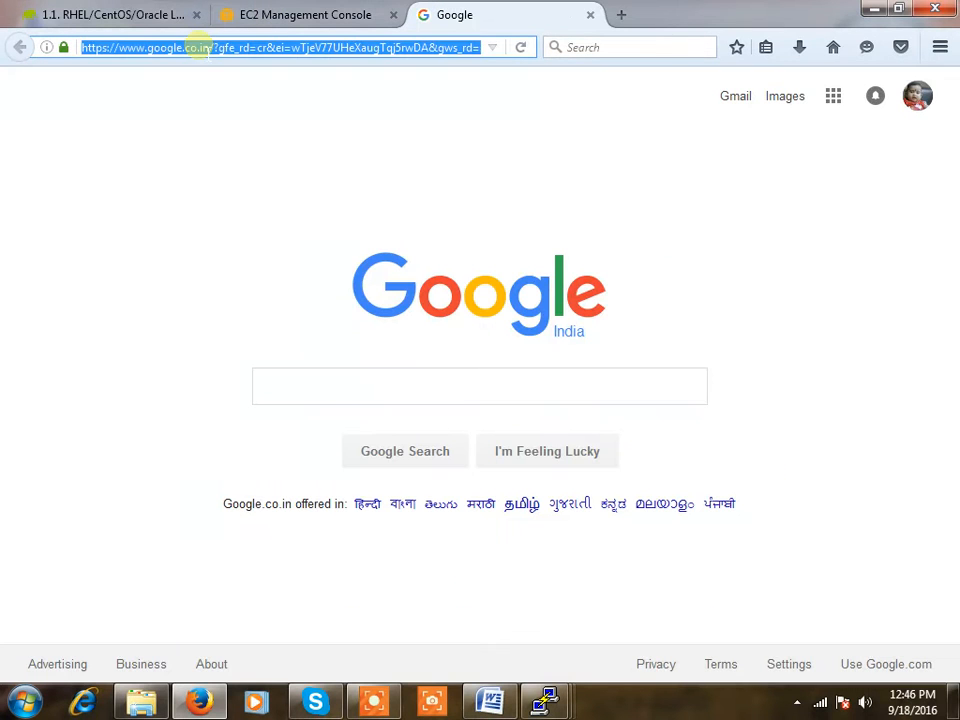
type("http:")
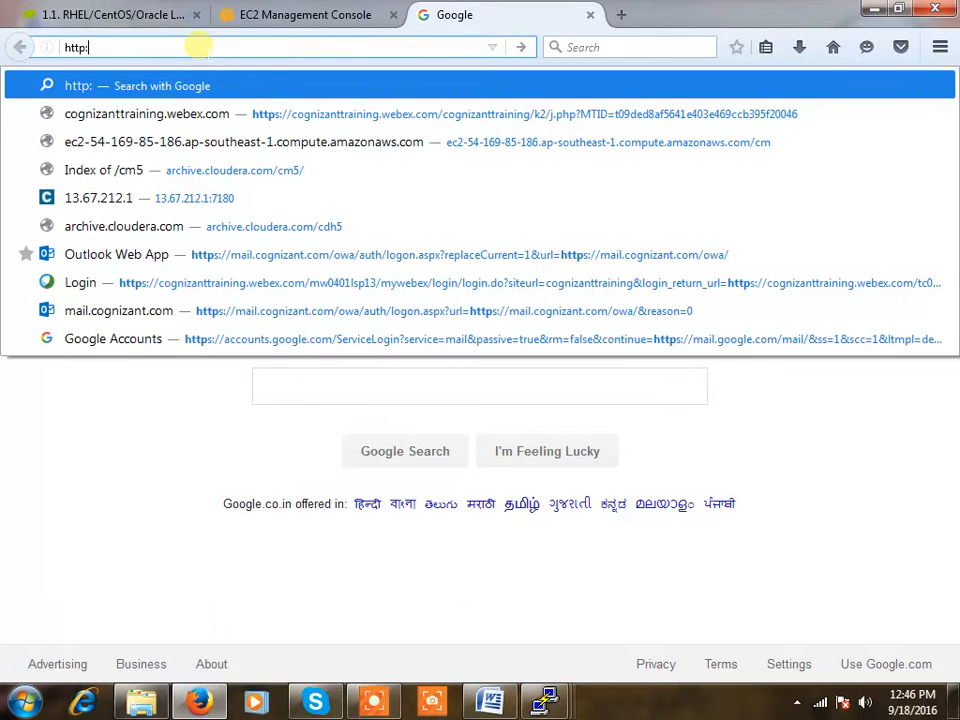
type("//")
key("ctrl+v")
type(":808")
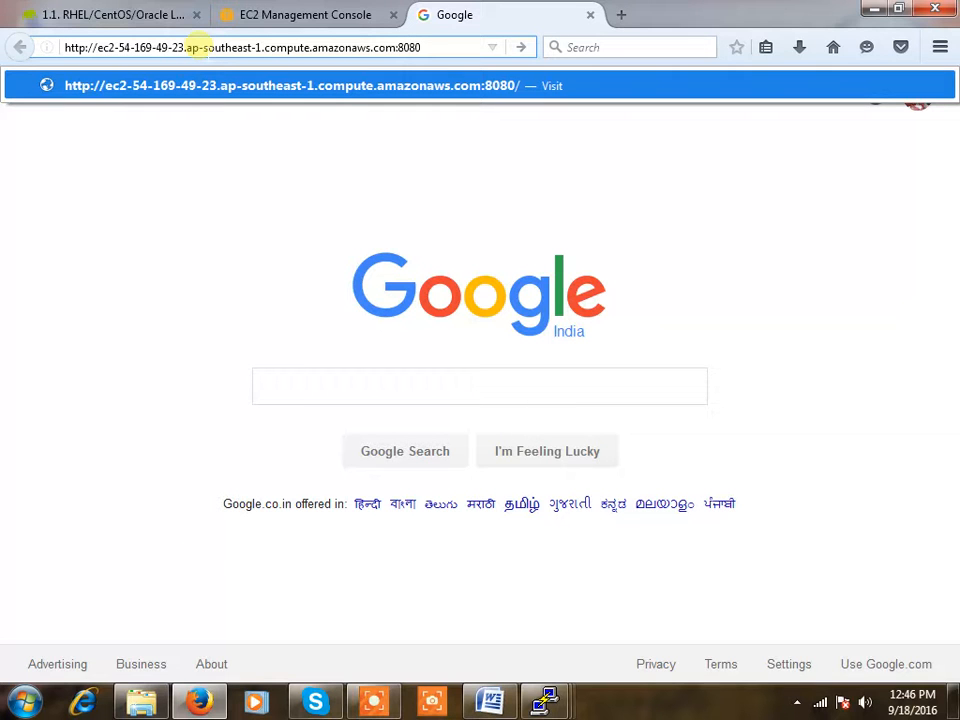
type("0")
key("Return")
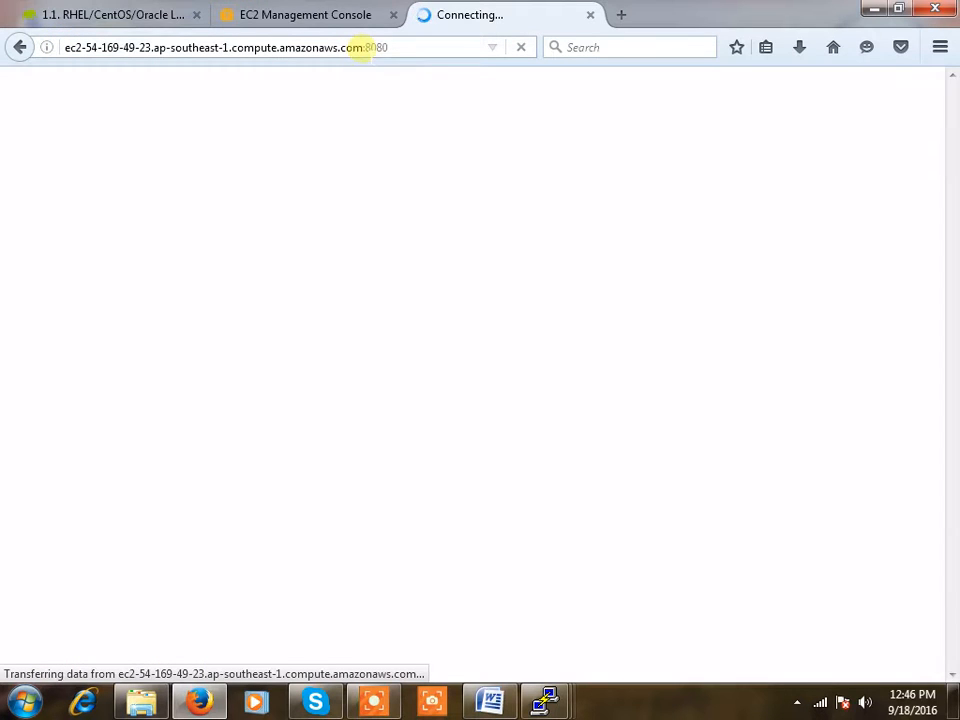
left_click(289, 18)
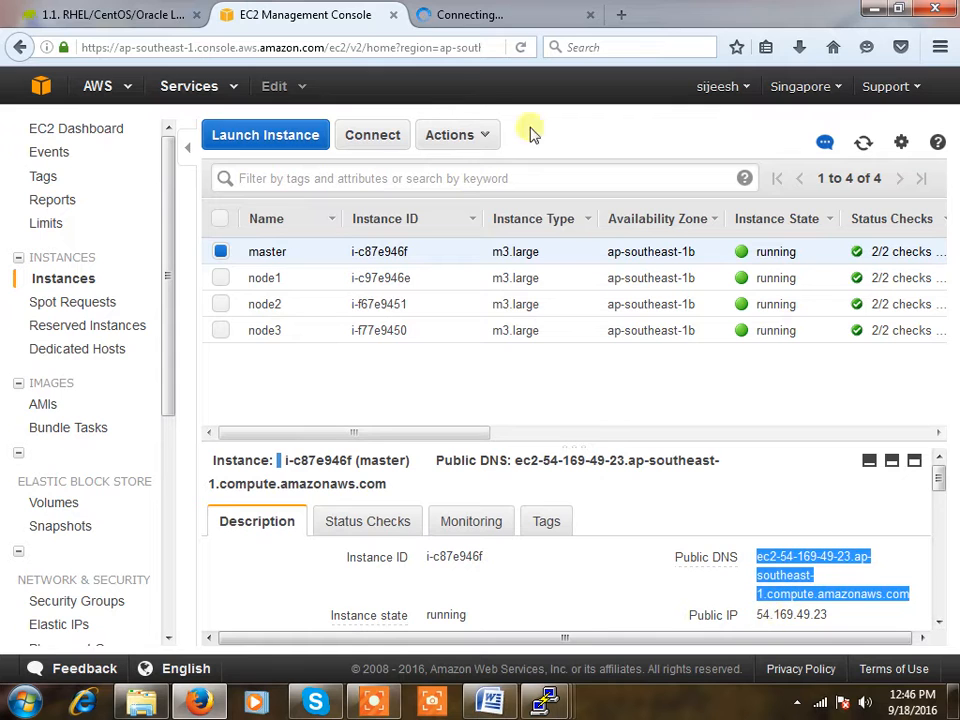
left_click(452, 15)
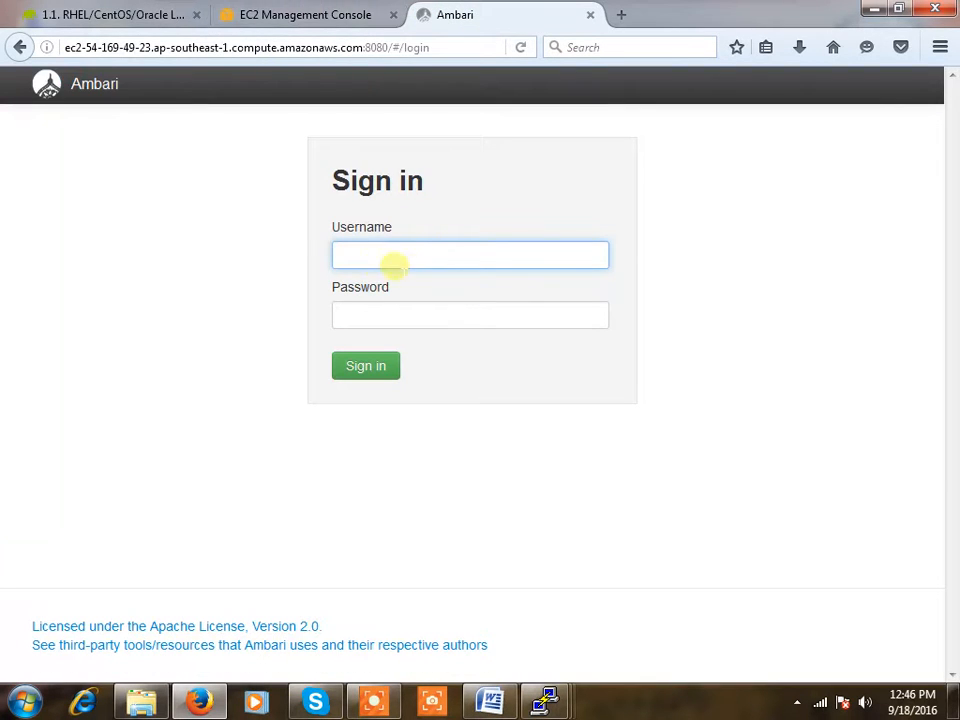
Sign in to Ambari with the administrator user name and its password
left_click_drag(438, 47, 18, 47)
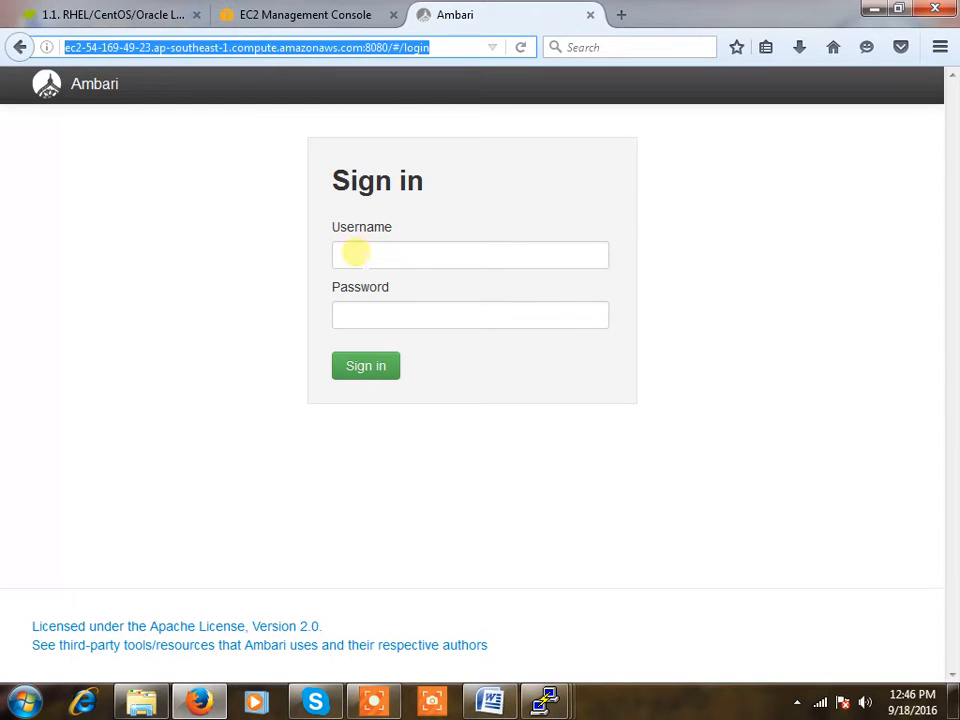
left_click(356, 254)
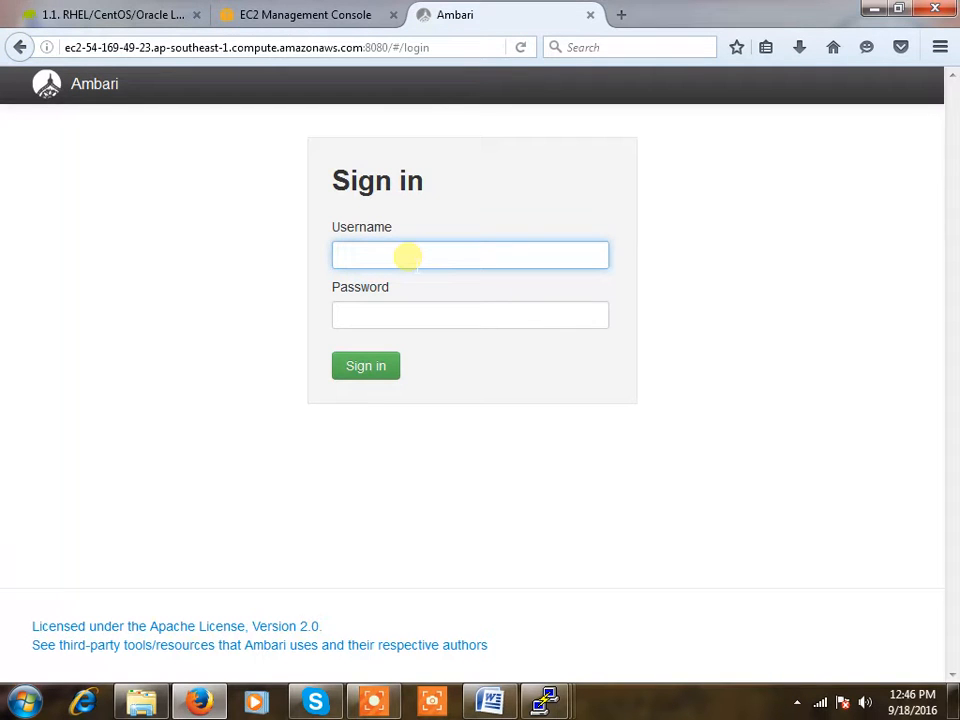
type("admin")
key("Tab")
type("ad")
key("Return")
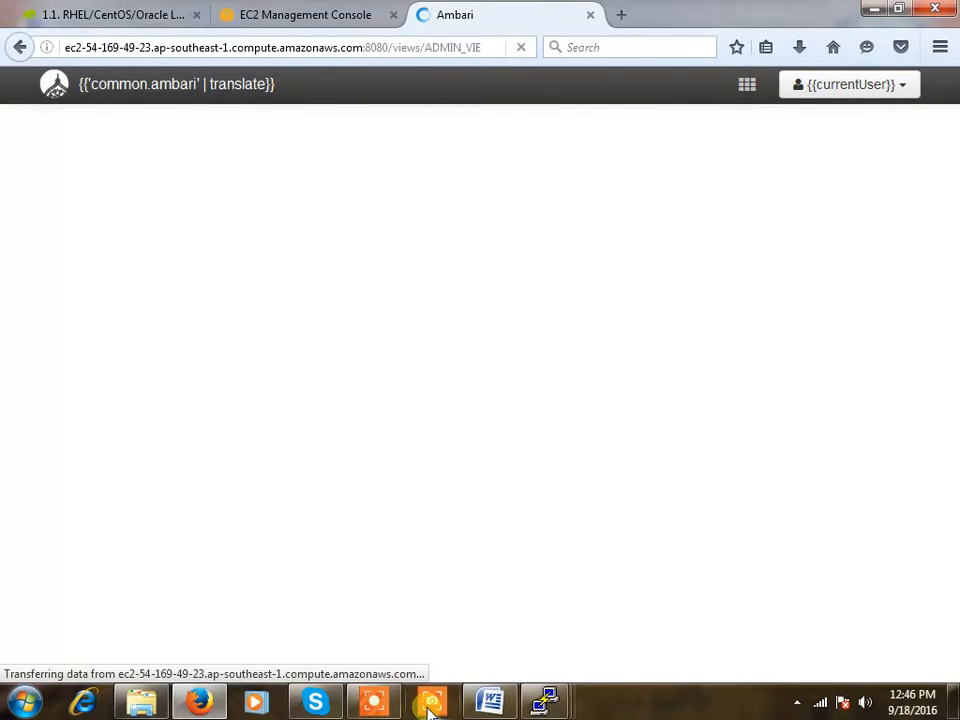
left_click(372, 706)
Launch the Install Wizard under Create a Cluster on the Welcome page
left_click(370, 671)
left_click(370, 671)
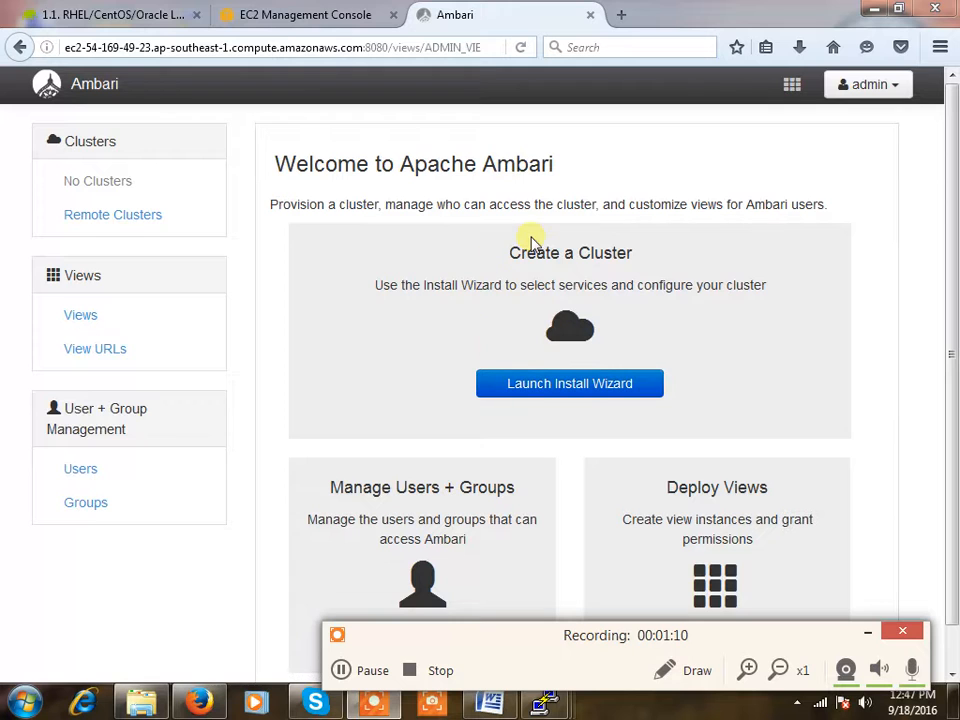
left_click(566, 388)
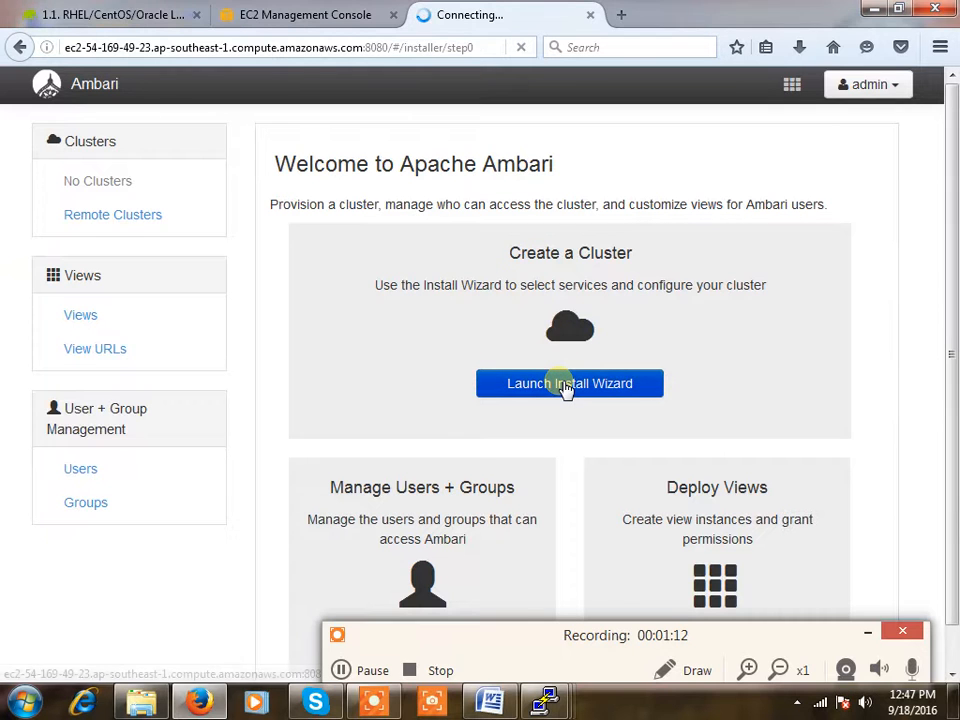
left_click(372, 670)
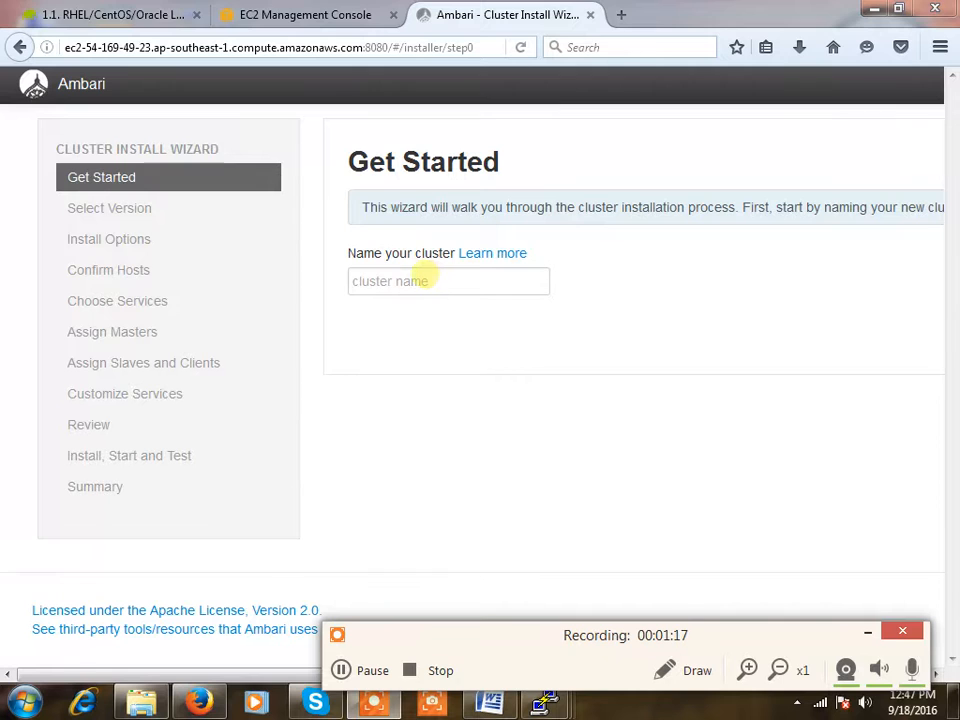
Enter 'training' as the cluster name and adjust page zoom to show the Next button
left_click(424, 279)
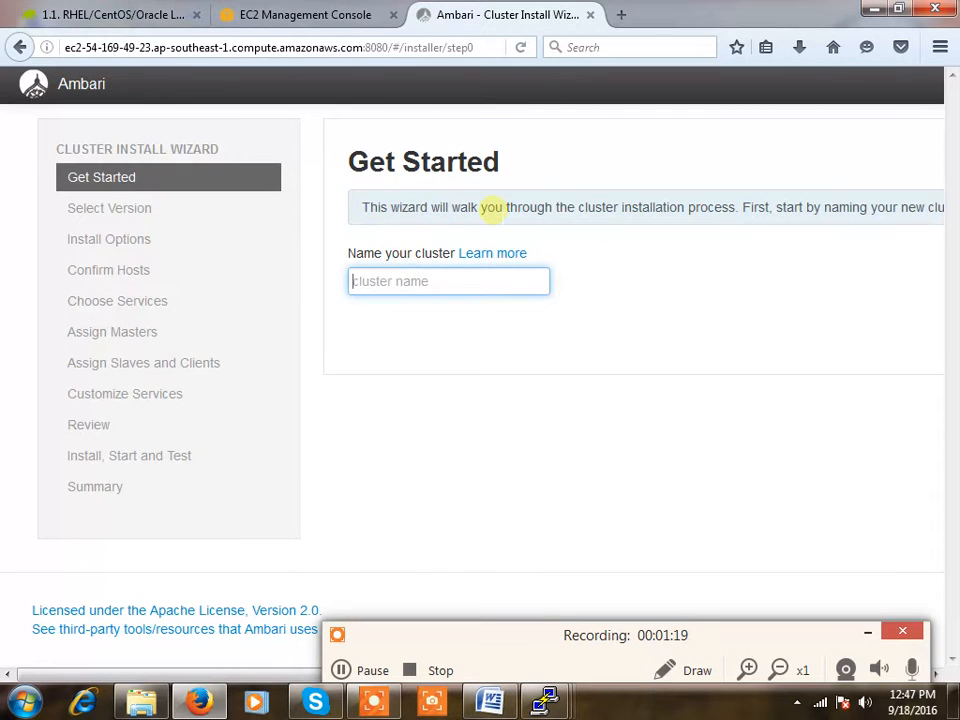
mouse_move(480, 258)
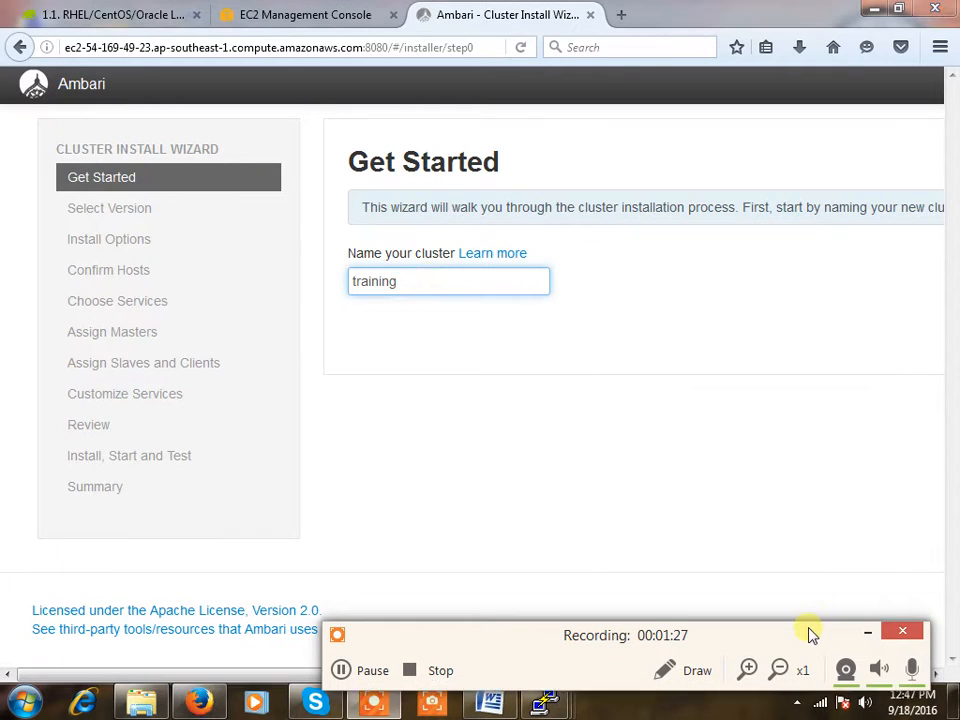
left_click_drag(810, 632, 789, 654)
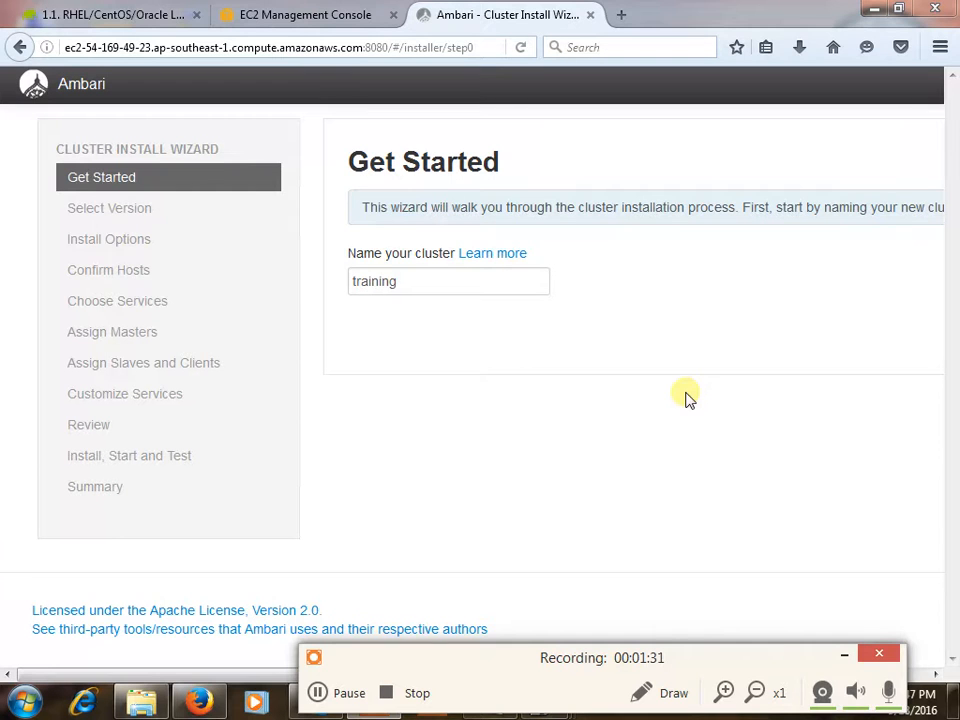
key("ctrl+minus")
key("ctrl+minus")
key("ctrl+plus")
key("ctrl+minus")
key("ctrl+minus")
key("ctrl+plus")
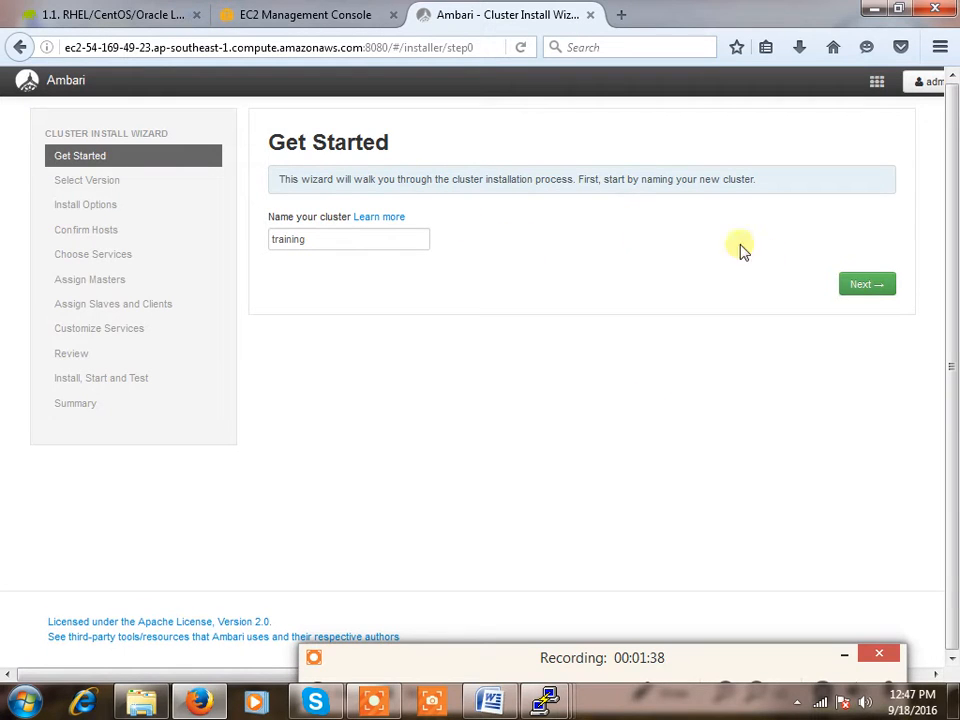
On HDP-2.5, remove the debian7, redhat7, suse11, suse12, ubuntu12 and ubuntu14 repositories, keeping redhat6
left_click(867, 287)
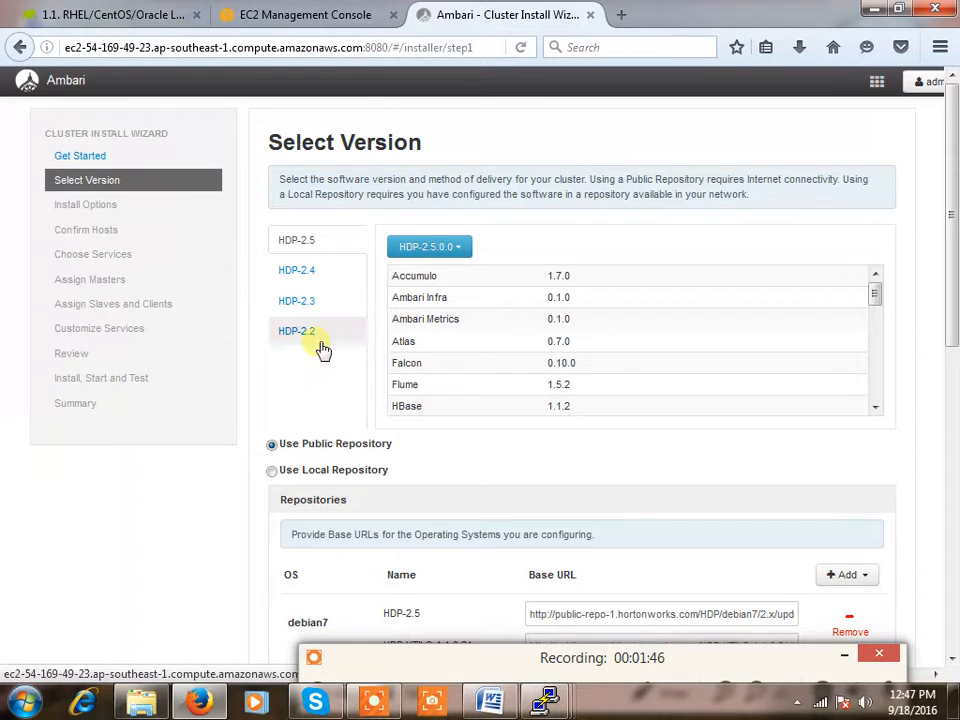
scroll(667, 410, "down", 2)
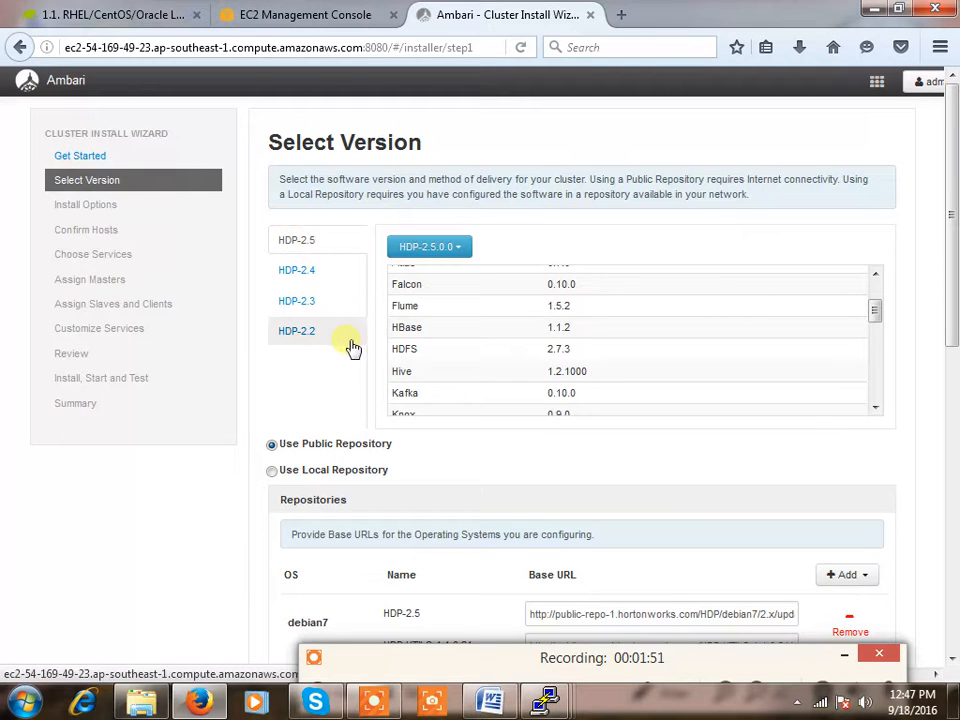
scroll(754, 450, "down", 3)
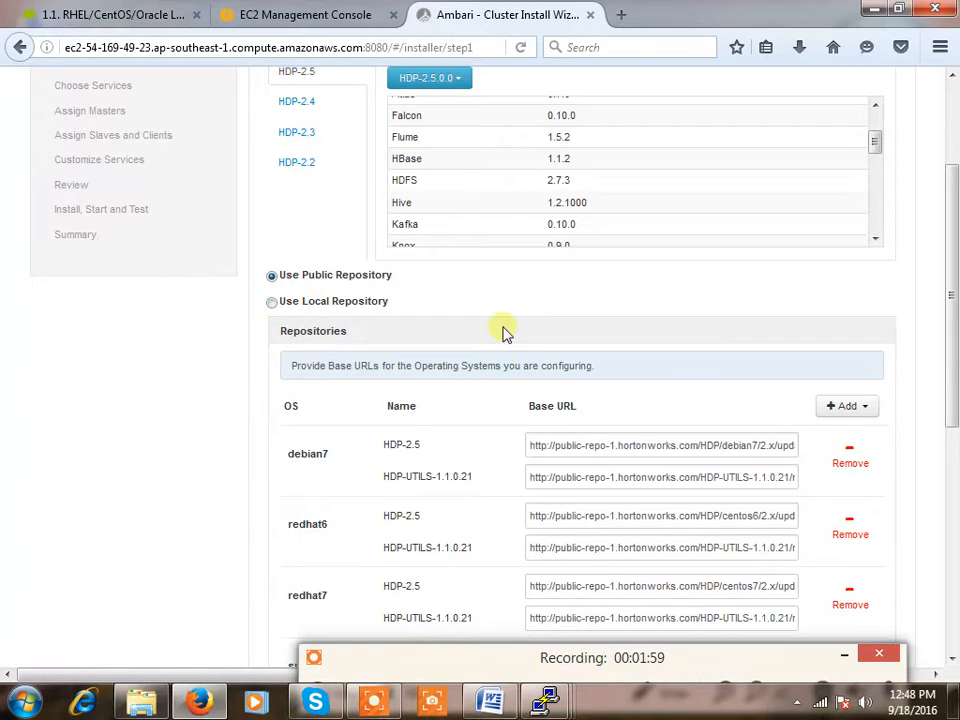
left_click(850, 456)
left_click(850, 534)
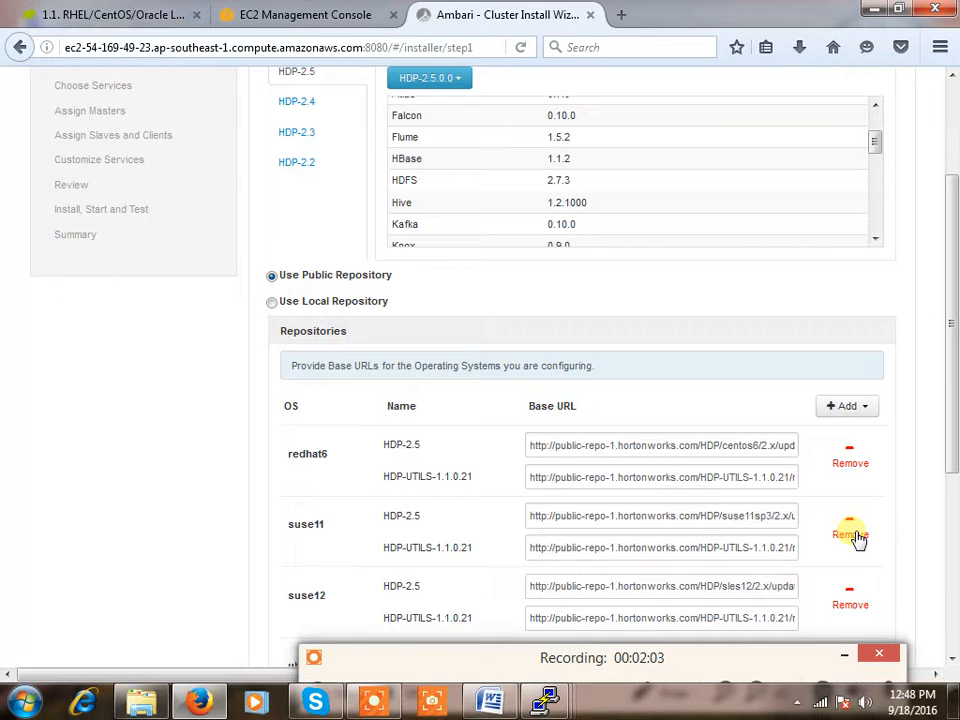
left_click(850, 534)
left_click(856, 538)
left_click(856, 538)
left_click(856, 538)
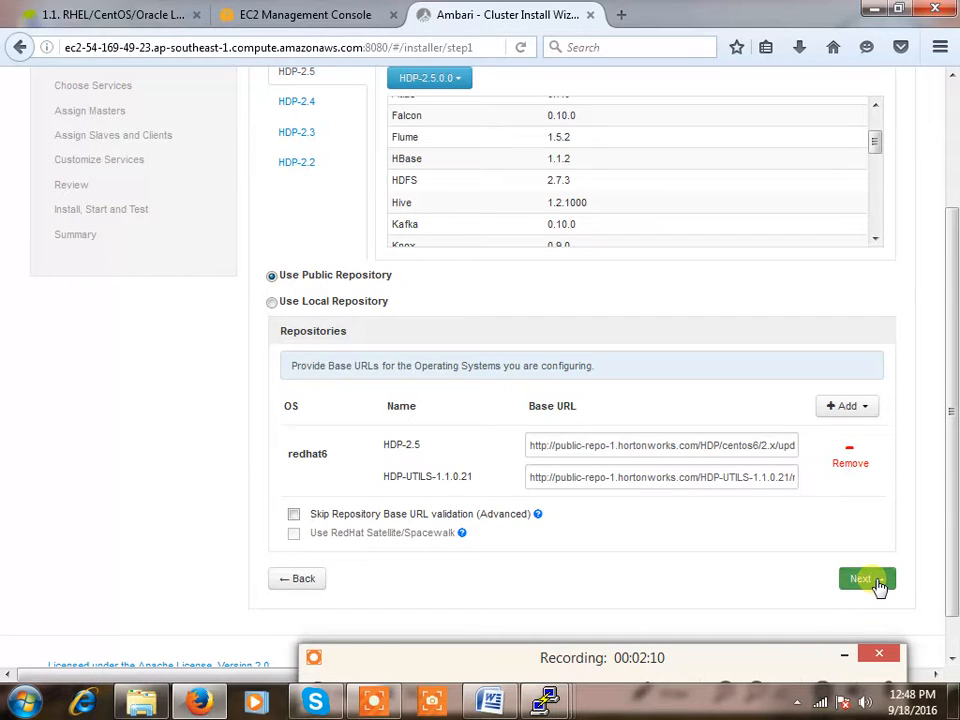
Continue to the Install Options step, then return to the EC2 instances list
left_click(875, 582)
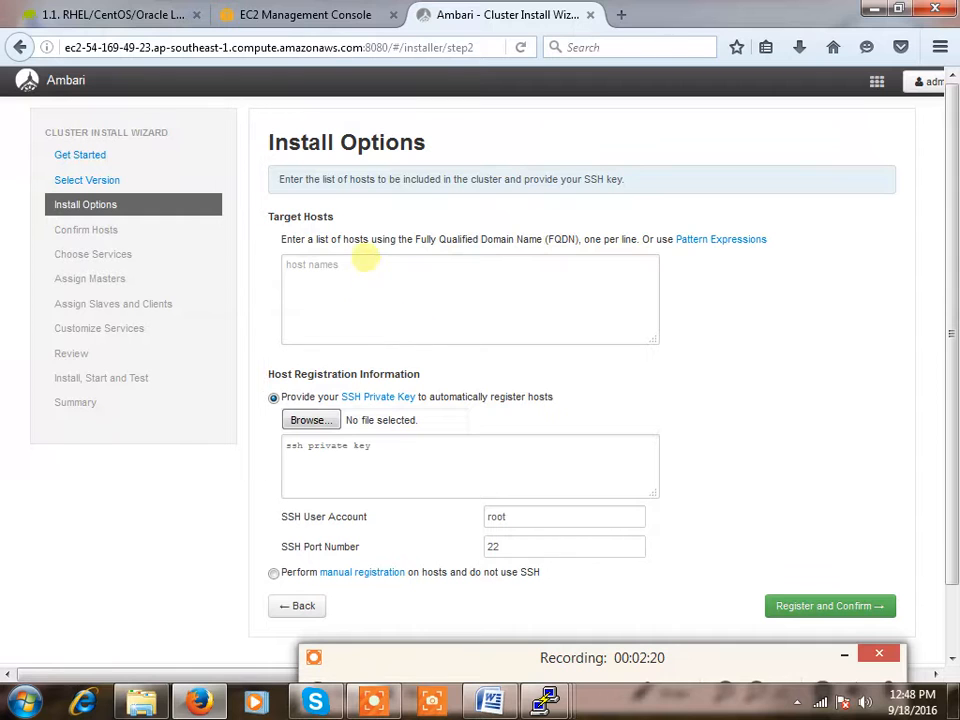
left_click_drag(952, 352, 953, 440)
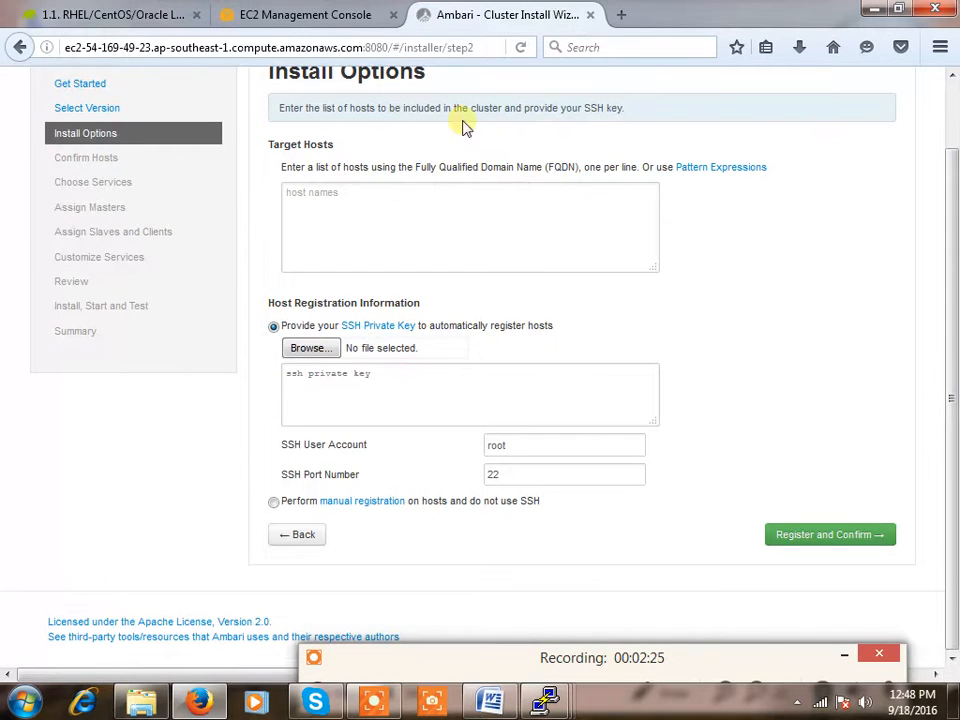
left_click(300, 14)
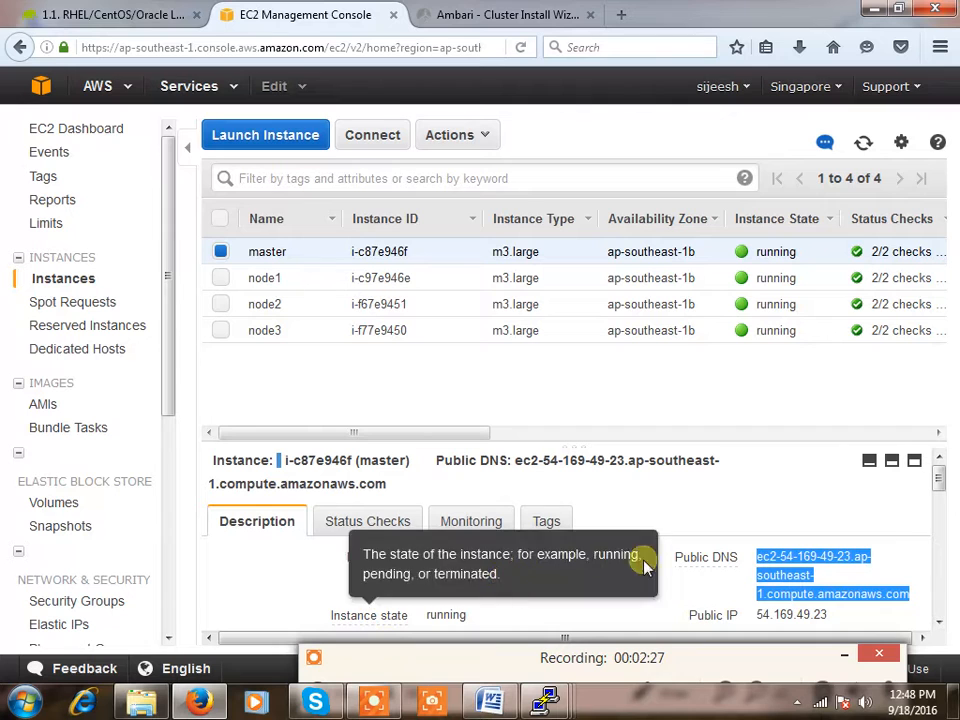
Select the master's private DNS, ip-172-31-2-42.ap-southeast-1.compute.internal, in the Description pane
left_click_drag(940, 485, 941, 508)
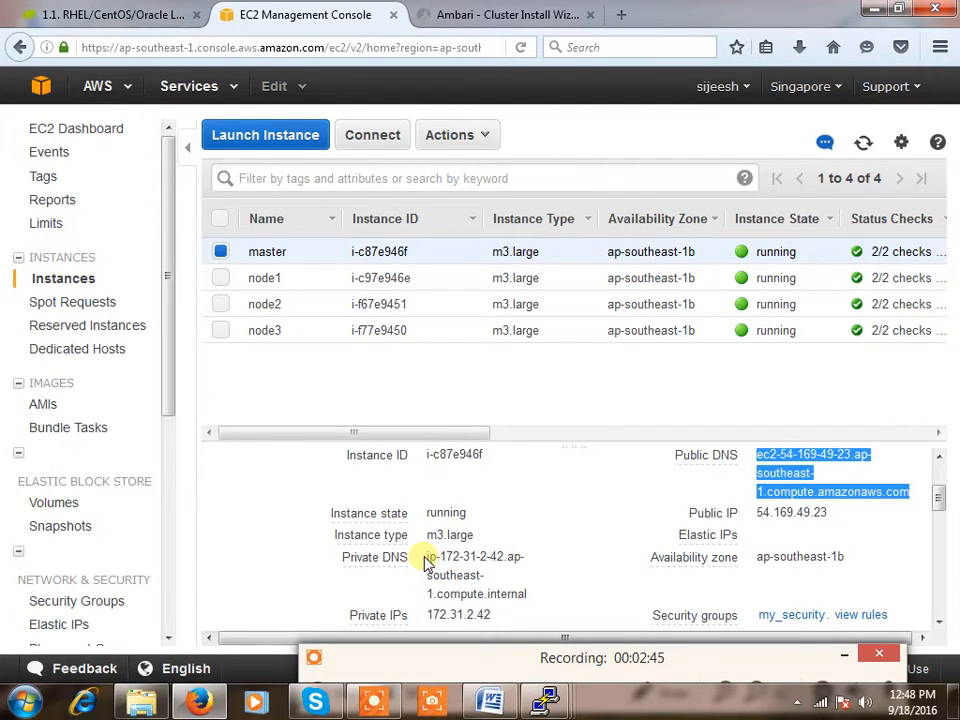
left_click_drag(428, 557, 529, 600)
Run hostname -f on the master node and paste its hostname into a new Notepad file
mouse_move(544, 700)
left_click(285, 650)
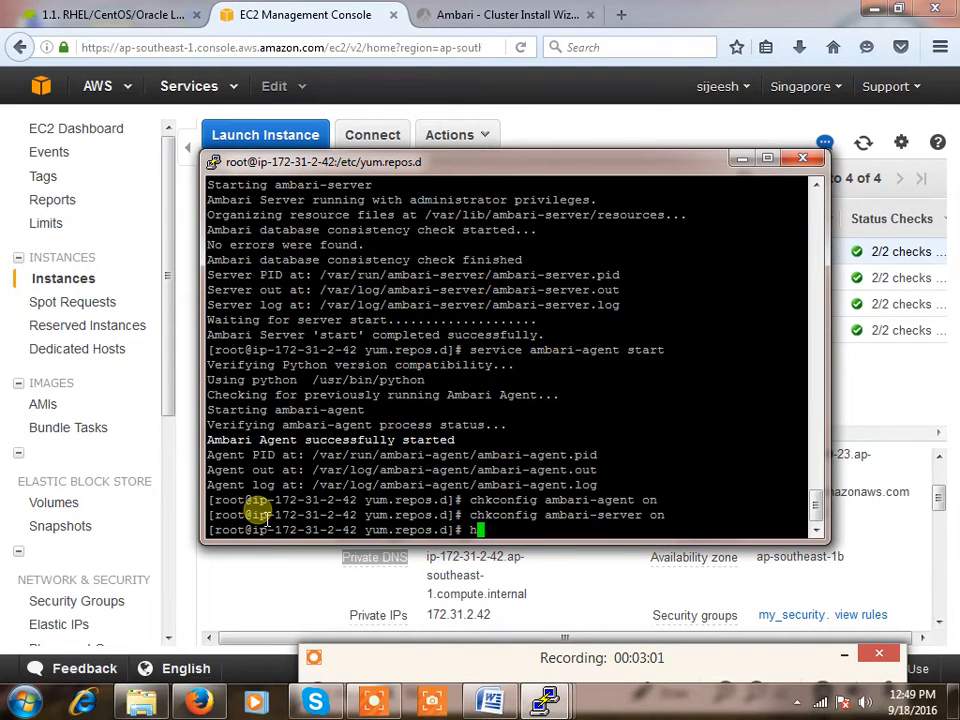
type("hostname -f")
key("Return")
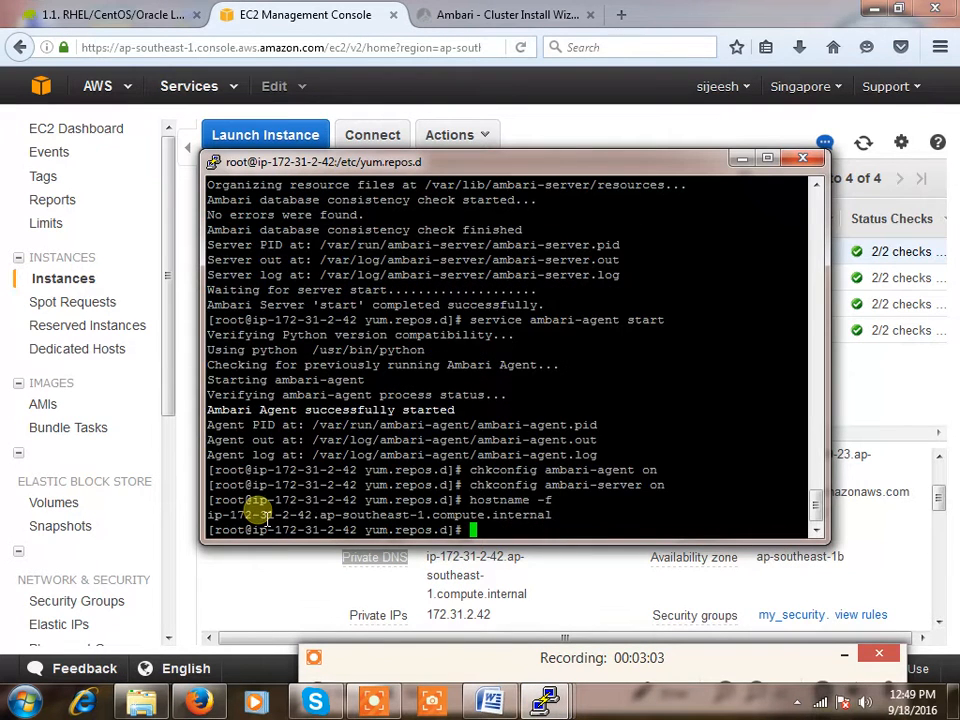
double_click(285, 516)
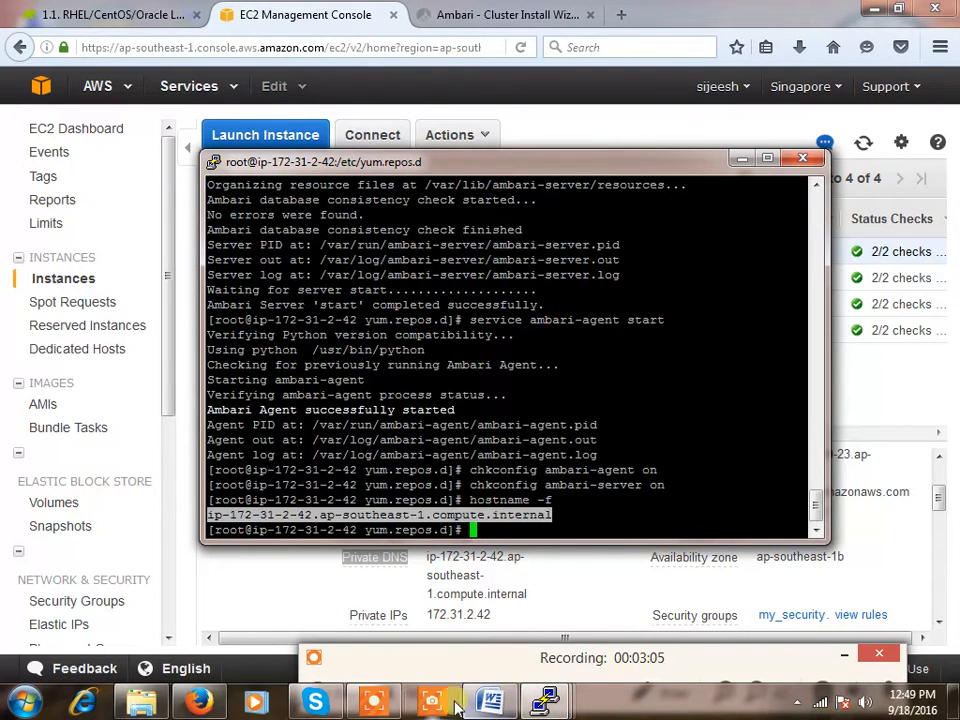
left_click(40, 705)
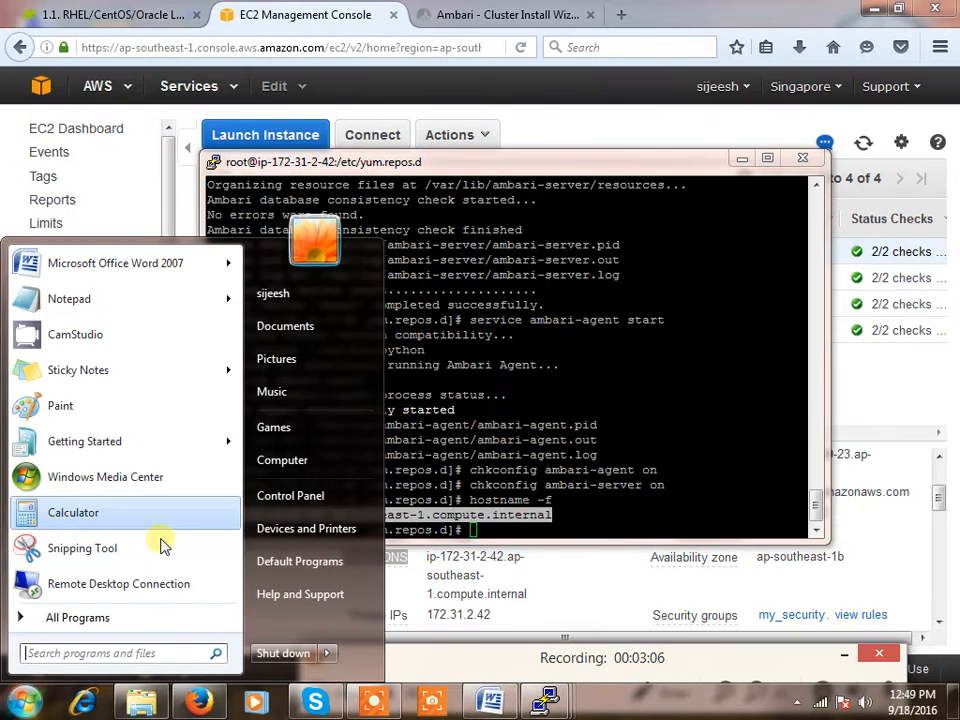
left_click(72, 302)
type("ip-172-31-2-42.ap-southeast-1.compute.internal")
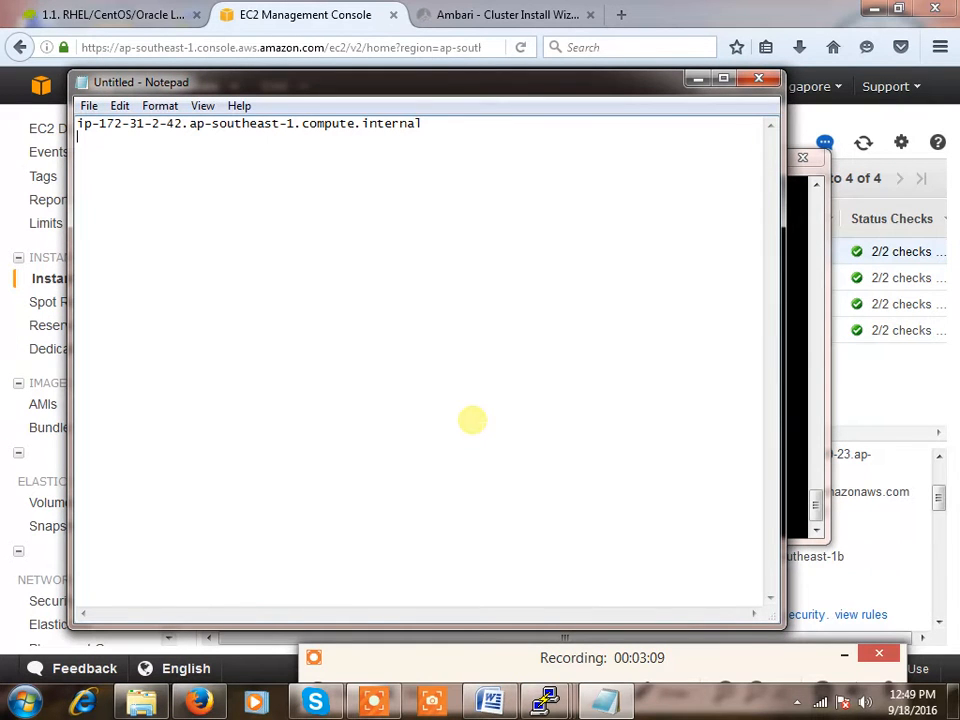
Add the second node's hostname -f output as a new line in Notepad
mouse_move(545, 700)
left_click(438, 552)
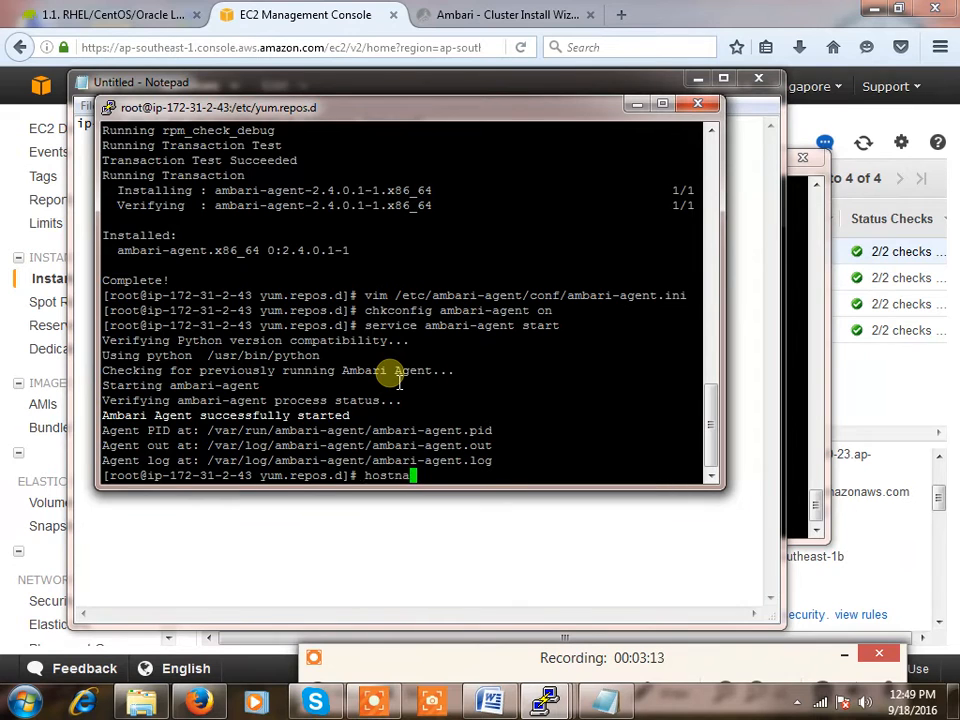
type("hostname -f")
key("Return")
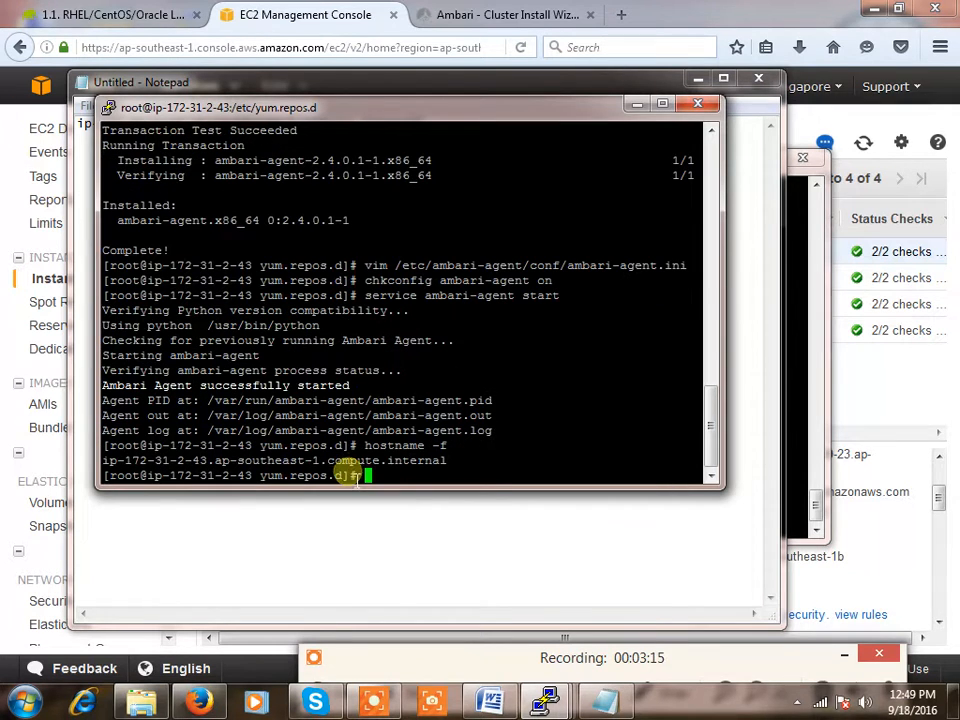
triple_click(346, 461)
left_click(346, 461)
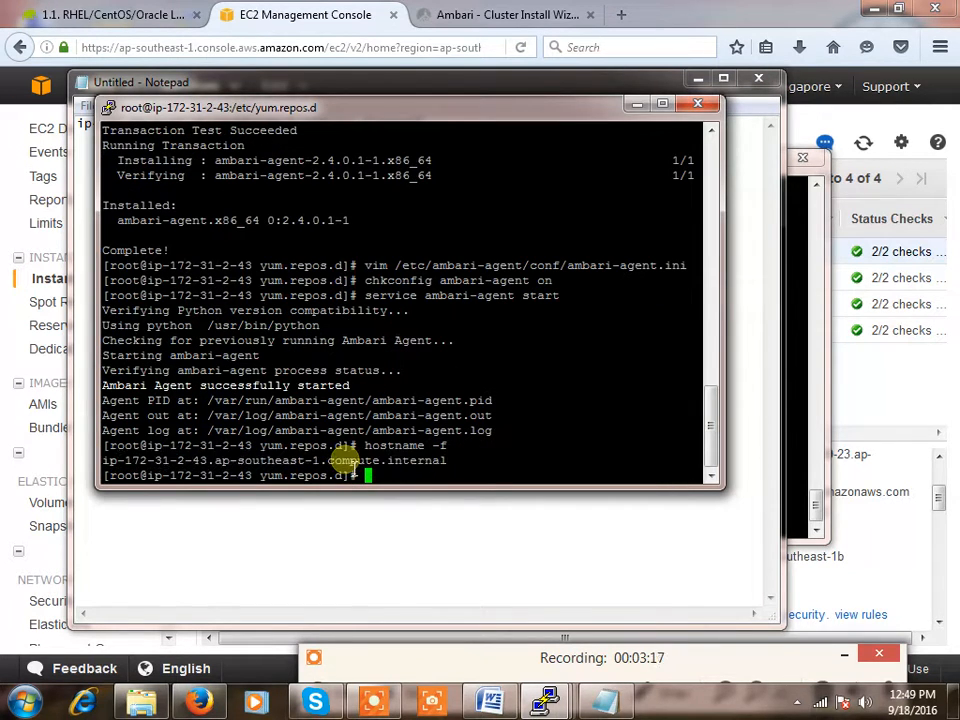
triple_click(346, 461)
key("ctrl+c")
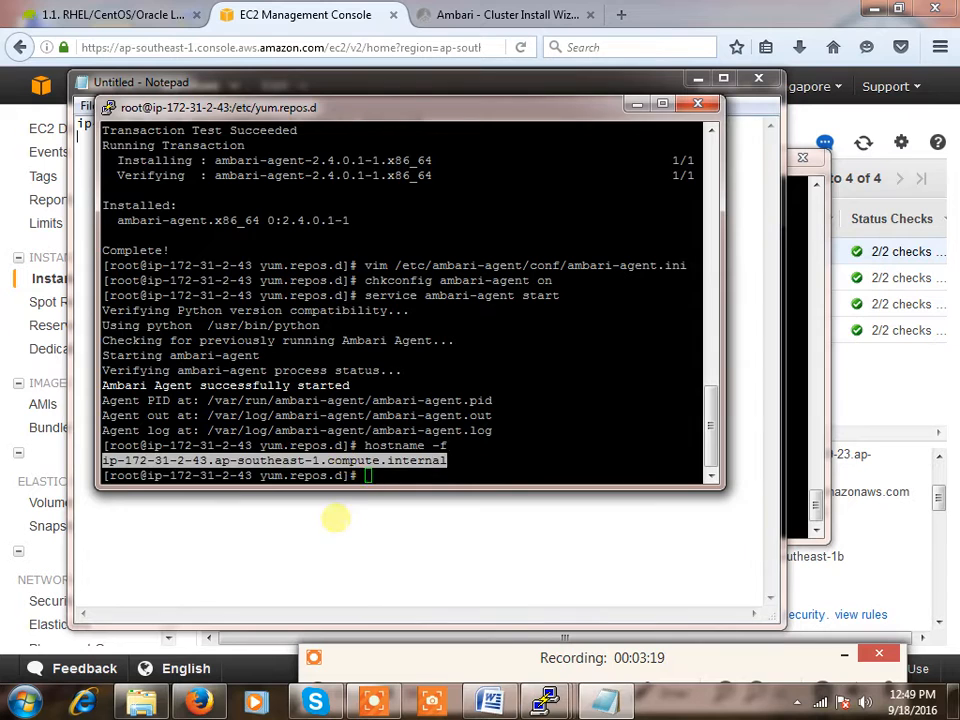
left_click(336, 514)
key("ctrl+v")
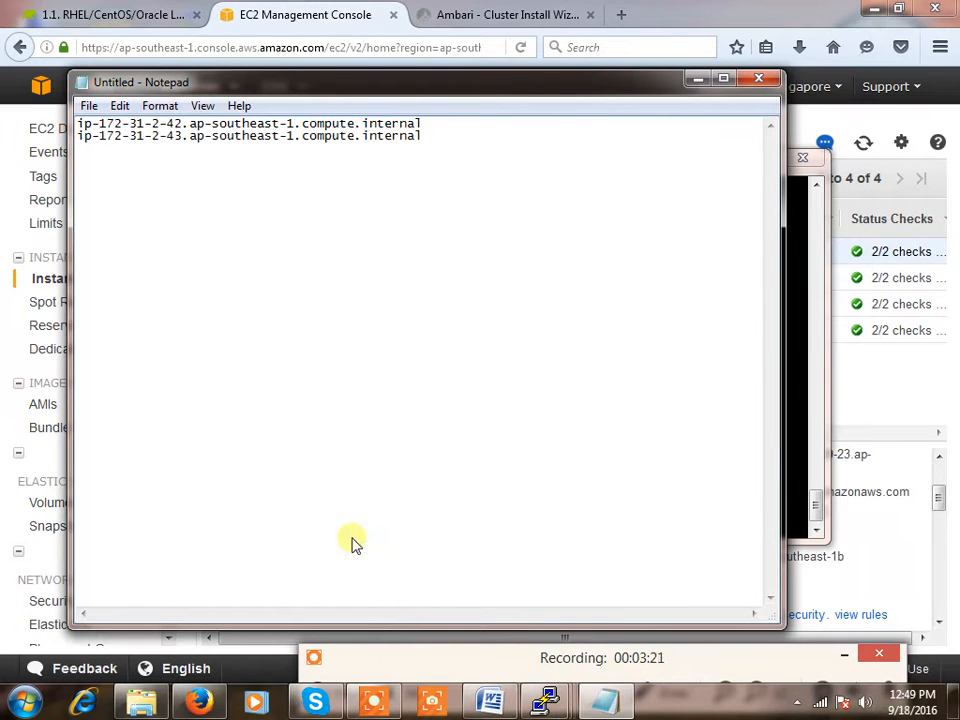
Add the third host's hostname -f output to the Notepad list
left_click(560, 704)
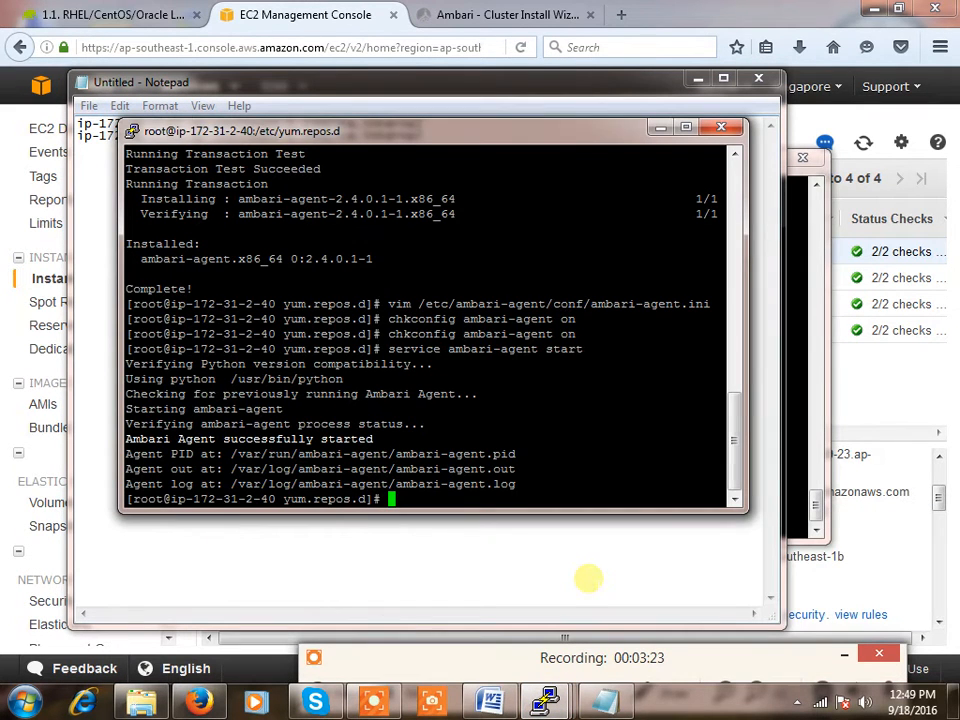
type("hostname ")
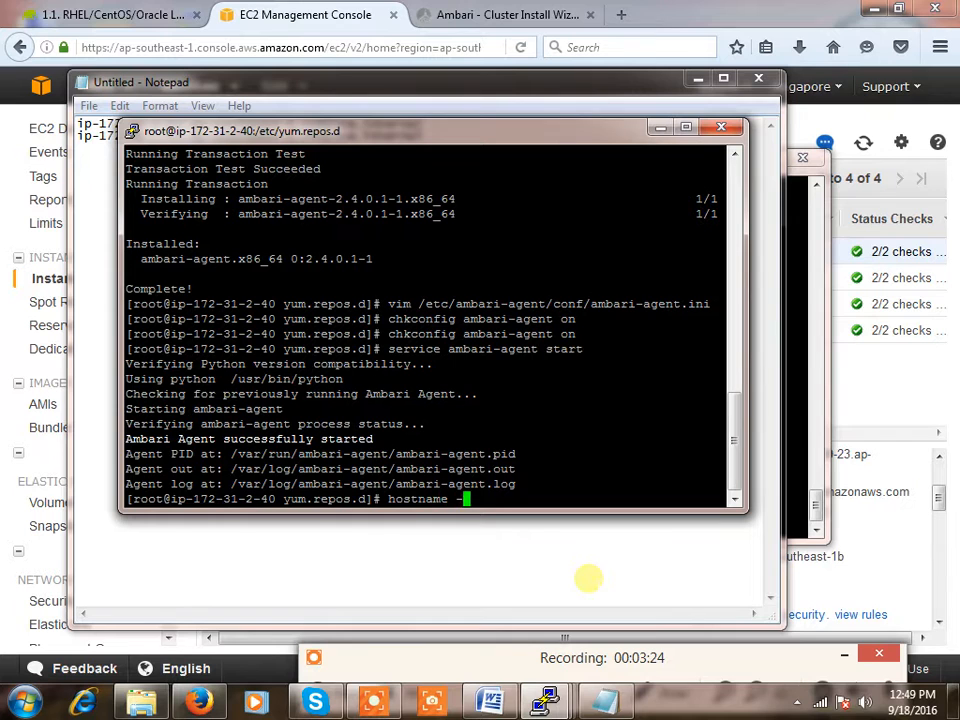
type("-f")
key("Return")
triple_click(370, 484)
key("ctrl+c")
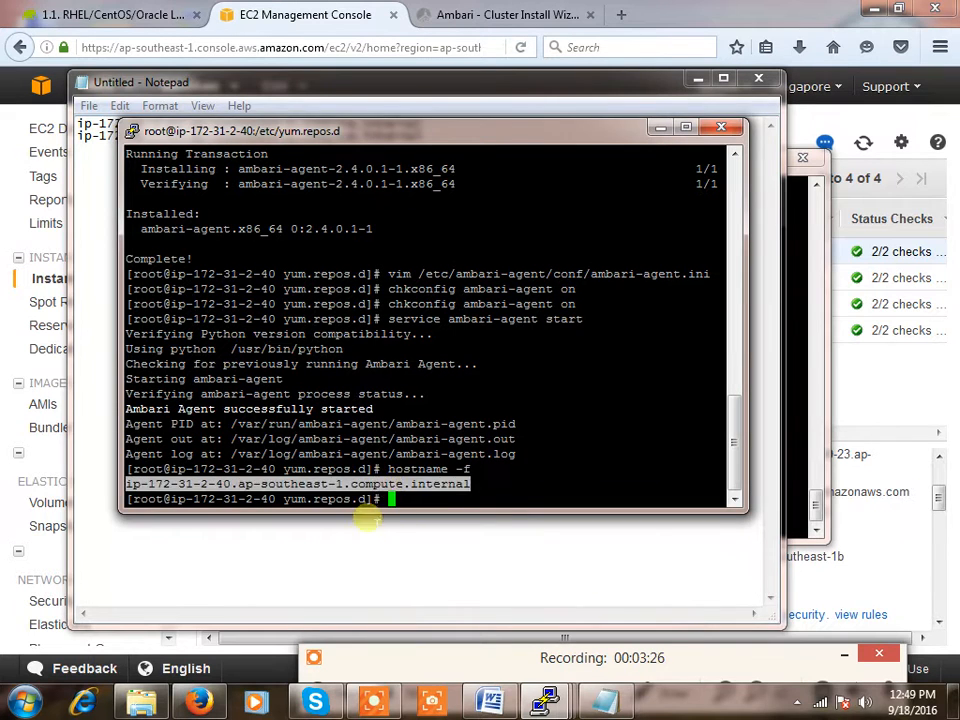
left_click(368, 517)
key("ctrl+v")
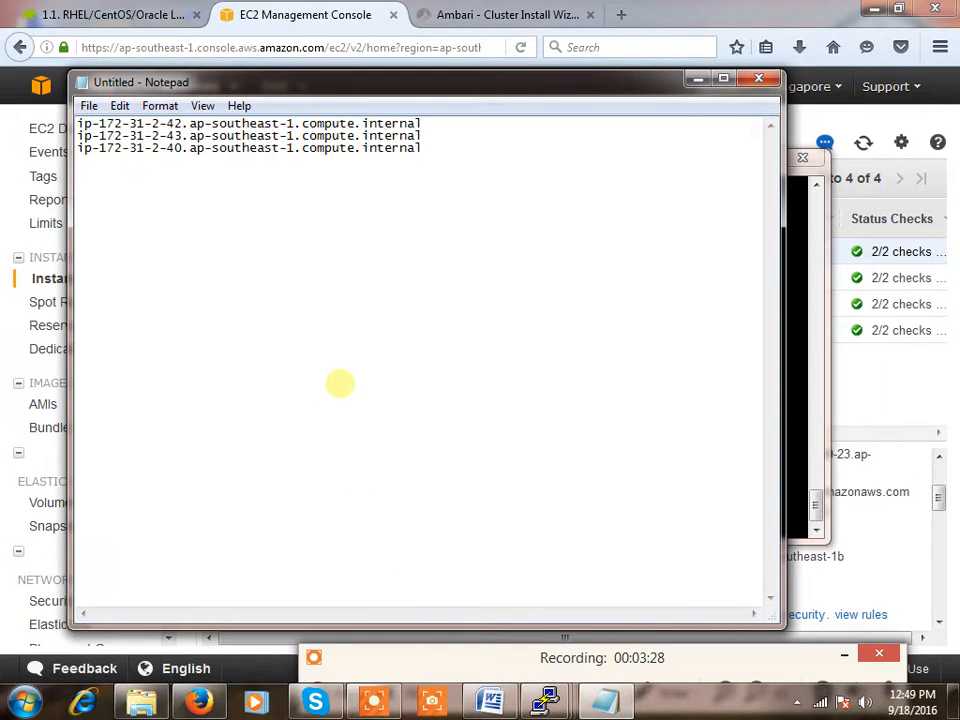
Add the fourth host's fully qualified hostname and select all four lines for copying
mouse_move(551, 700)
left_click(754, 583)
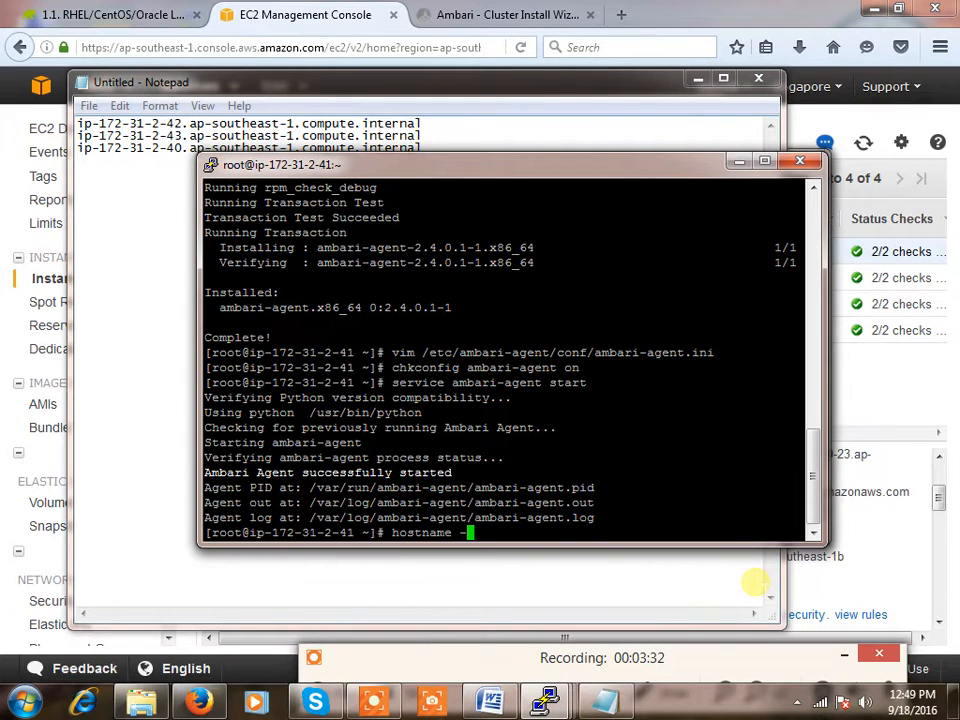
type("f")
key("Return")
double_click(456, 519)
key("ctrl+c")
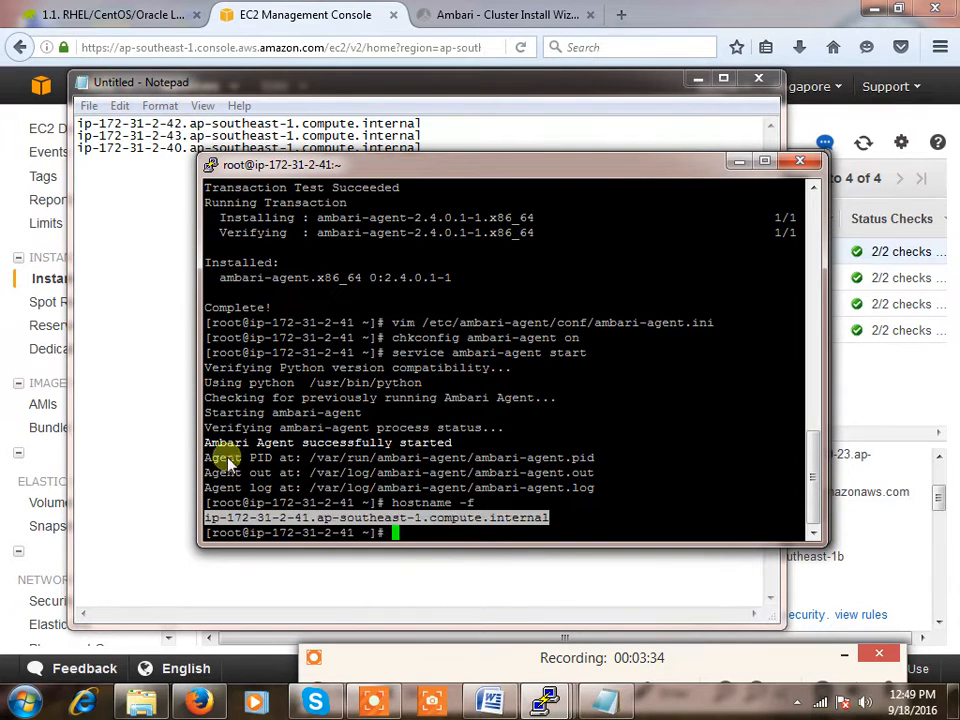
left_click(96, 186)
key("ctrl+v")
left_click_drag(383, 187, 40, 115)
key("ctrl+c")
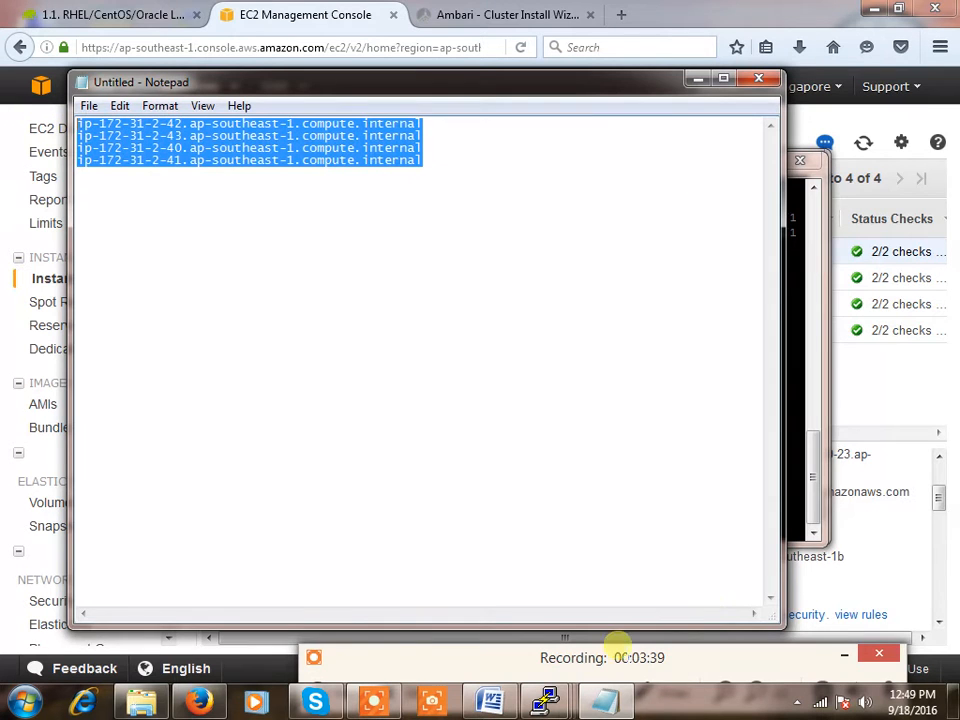
left_click(458, 14)
Paste the four internal hostnames as Target Hosts and choose manual registration without SSH
left_click(352, 205)
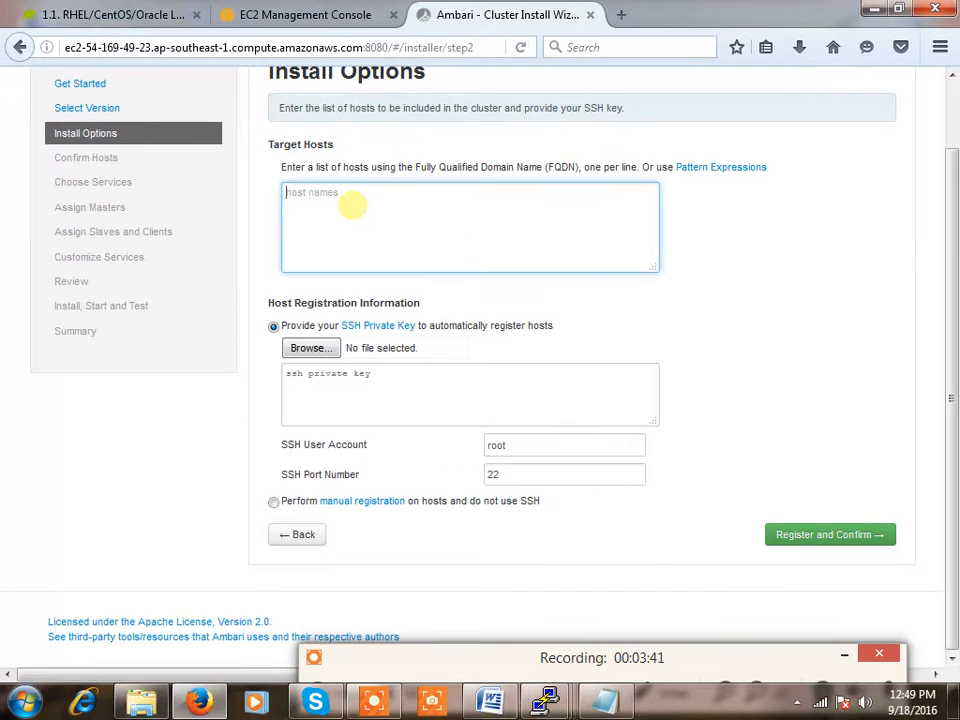
key("ctrl+v")
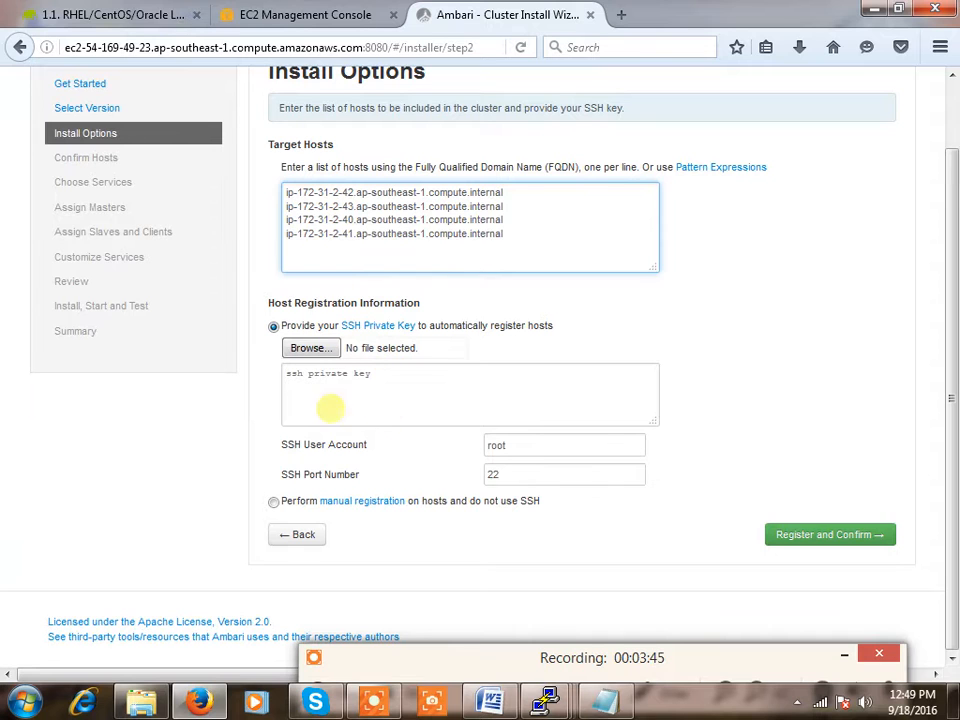
mouse_move(348, 335)
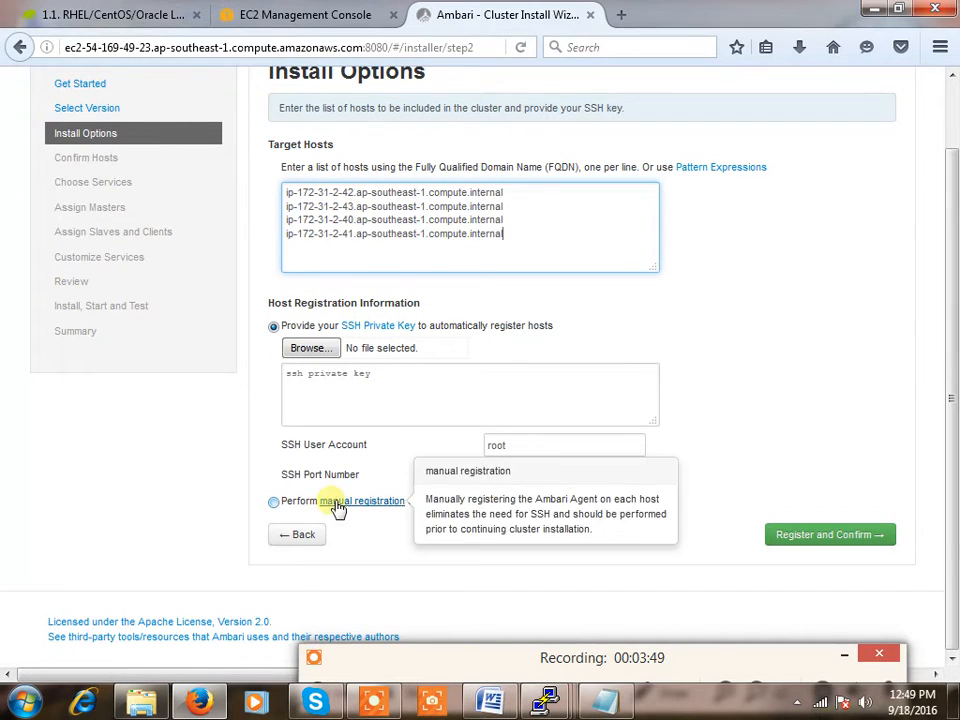
left_click(274, 502)
left_click(652, 226)
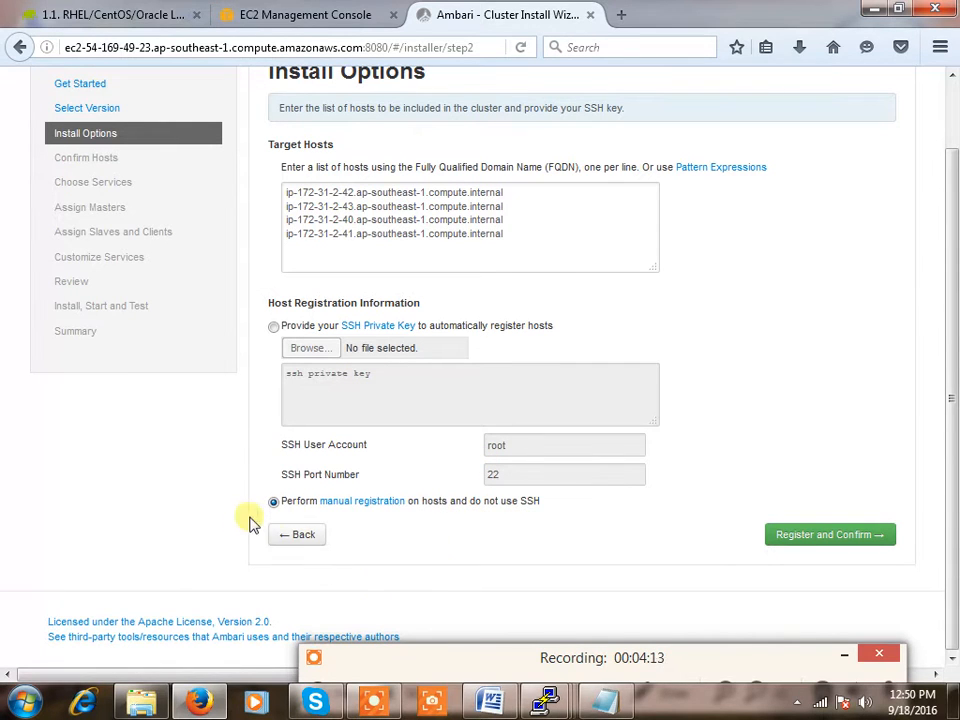
mouse_move(349, 513)
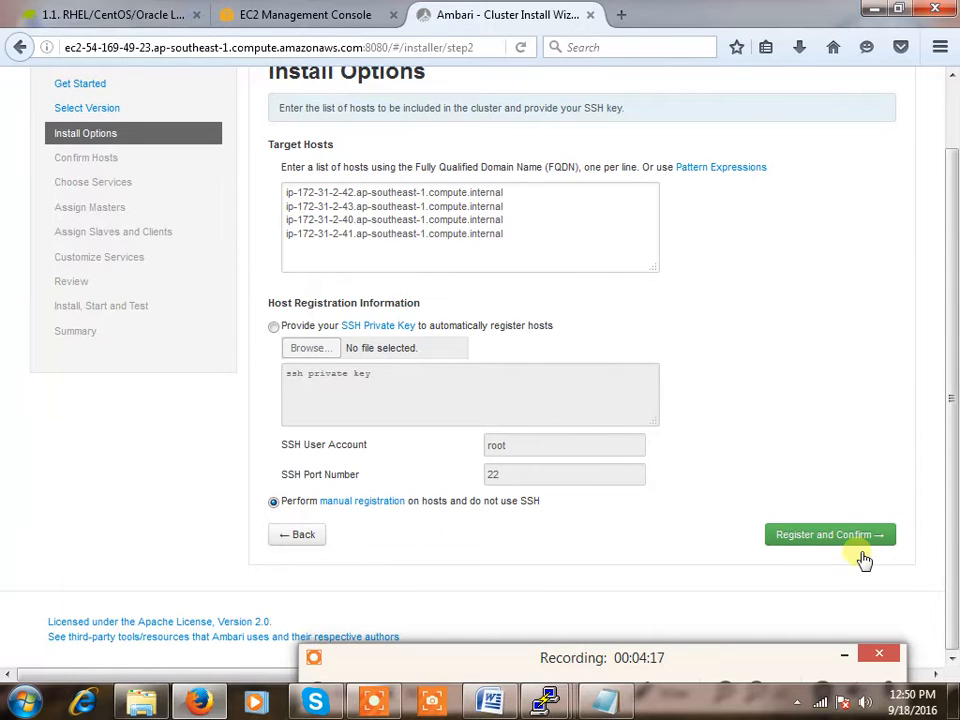
Register the four listed hosts and accept the Before You Proceed notice so host checks run
left_click(853, 537)
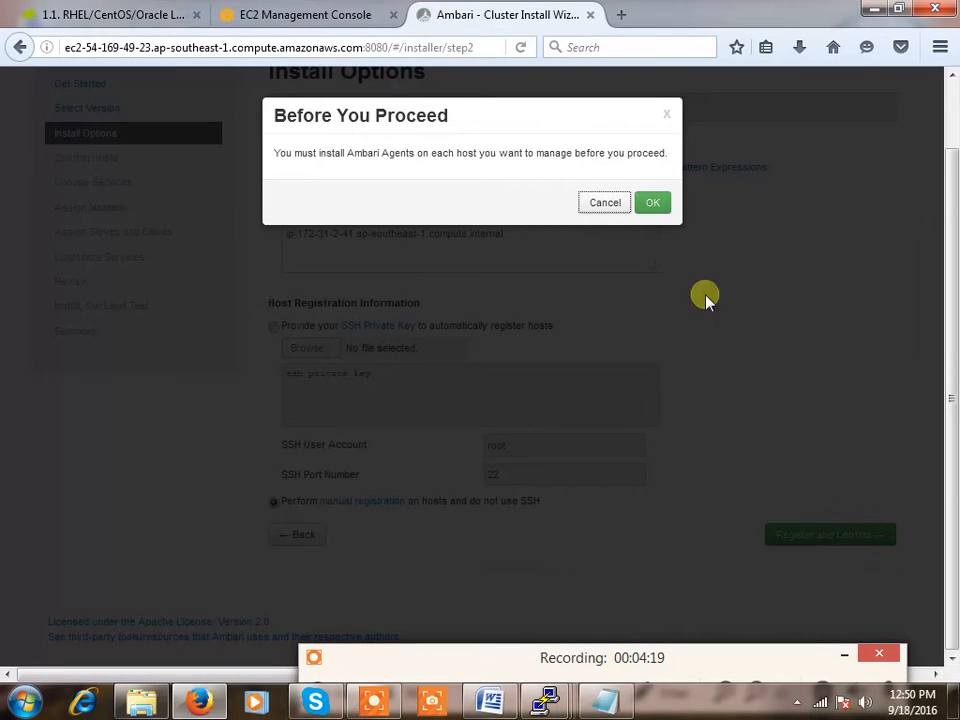
left_click(653, 203)
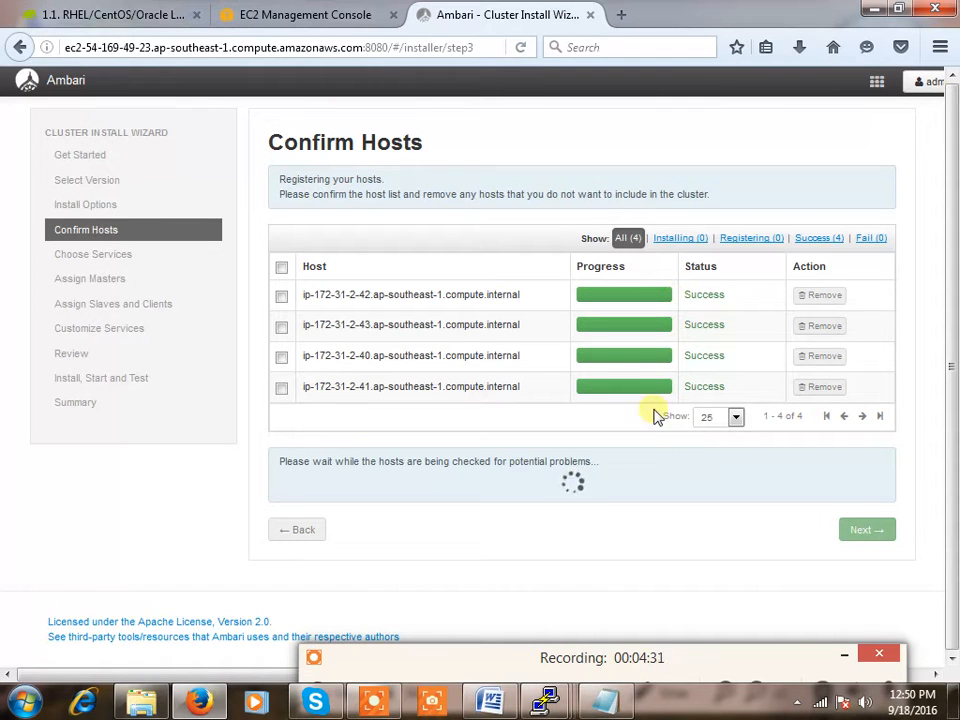
mouse_move(638, 585)
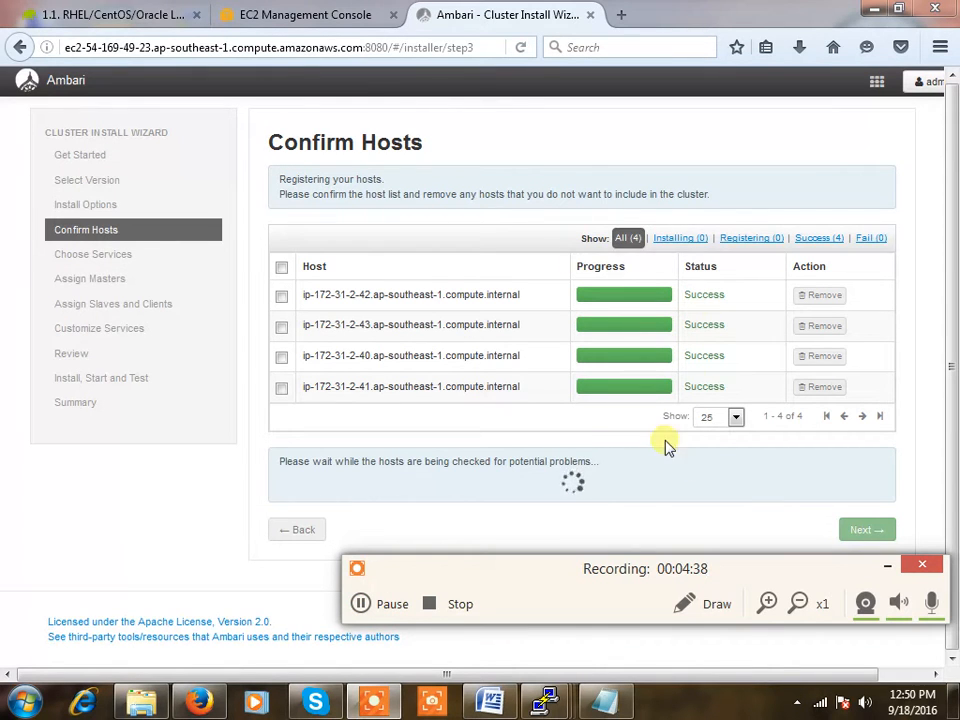
left_click(396, 605)
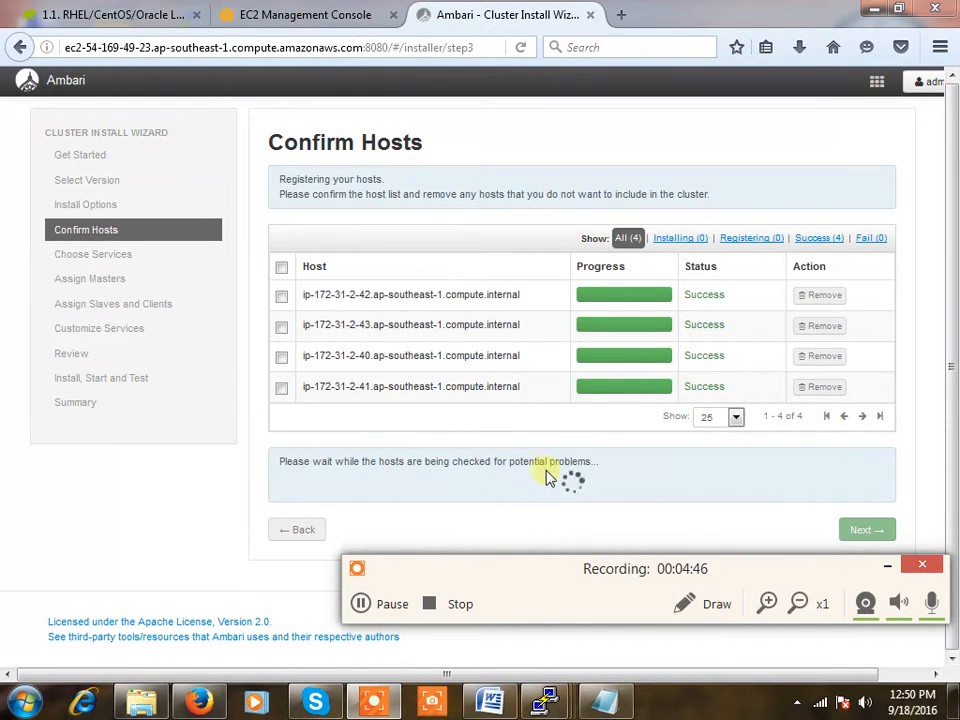
left_click(362, 603)
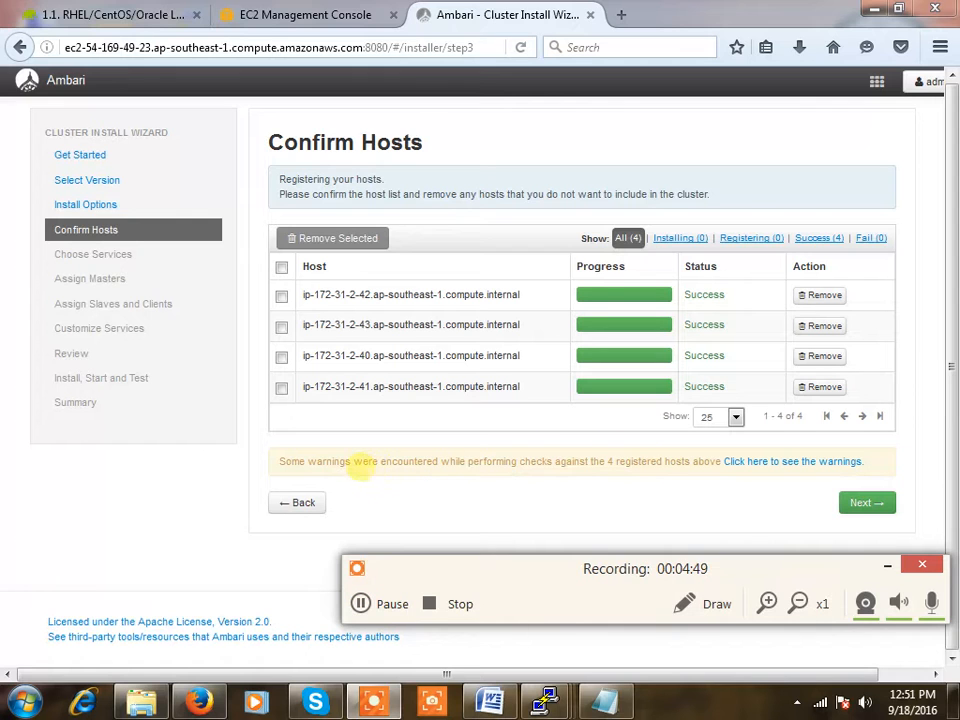
Review the ntpd-not-running warning on four hosts, then accept it and continue anyway
left_click(765, 467)
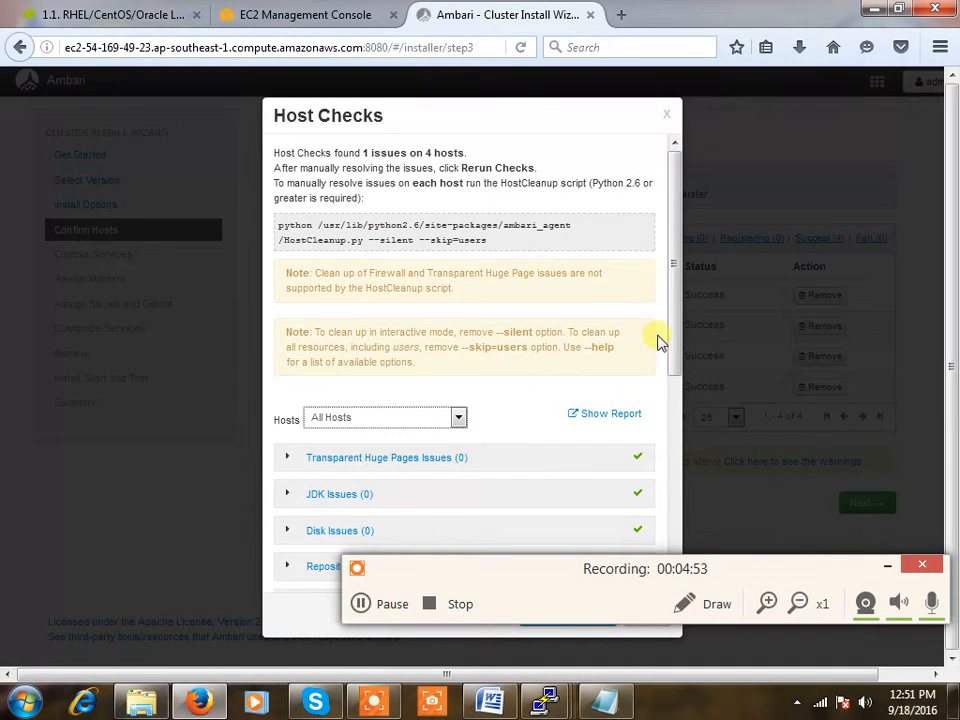
left_click_drag(669, 364, 672, 517)
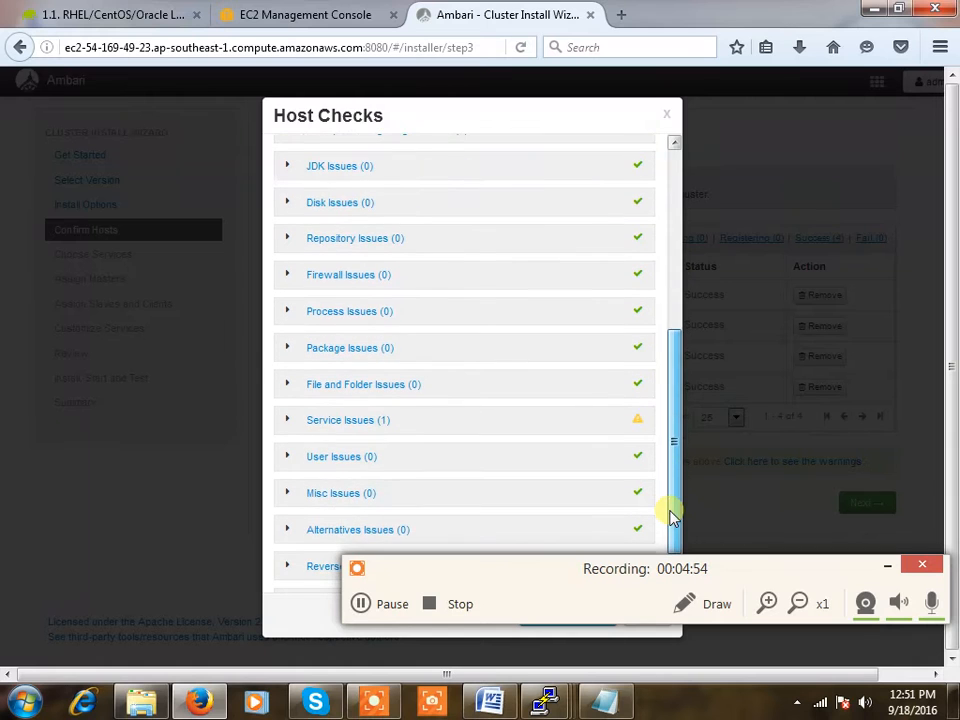
left_click(352, 423)
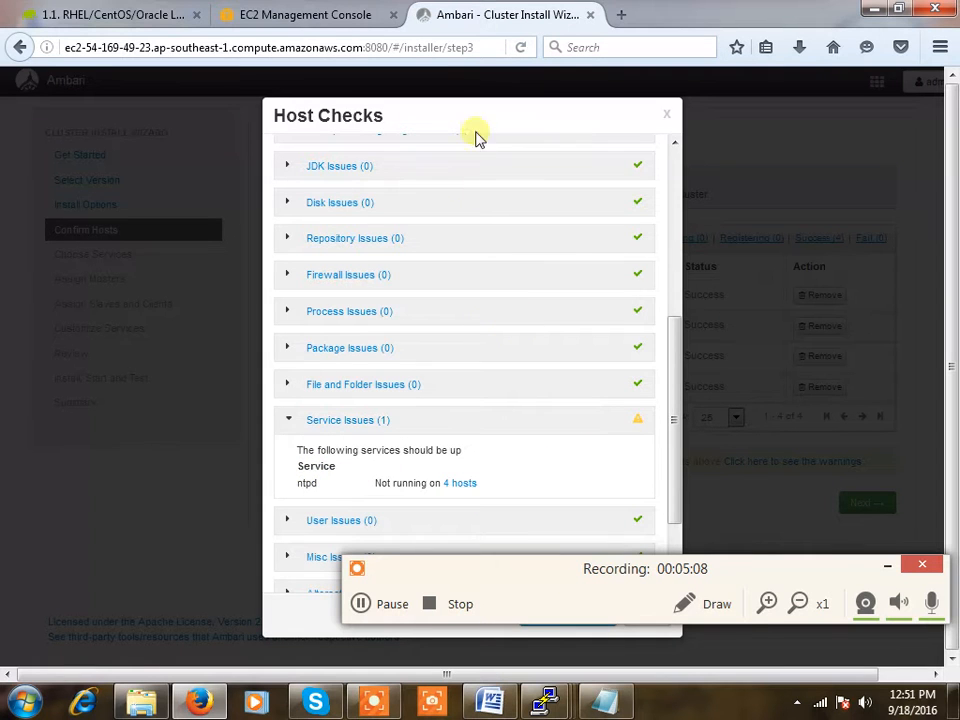
left_click(669, 116)
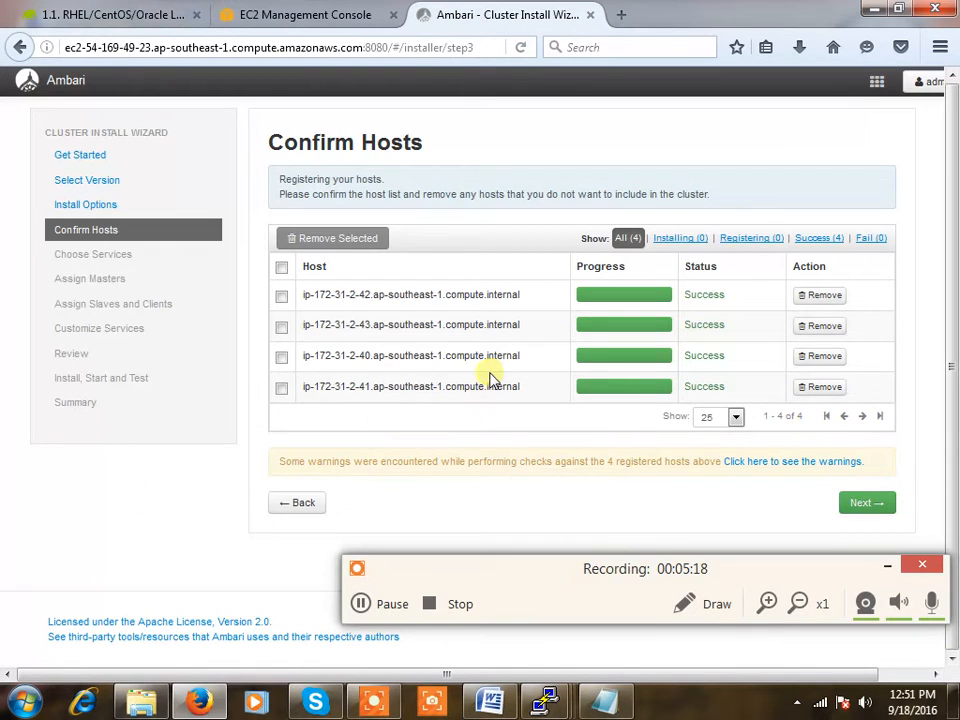
left_click(851, 502)
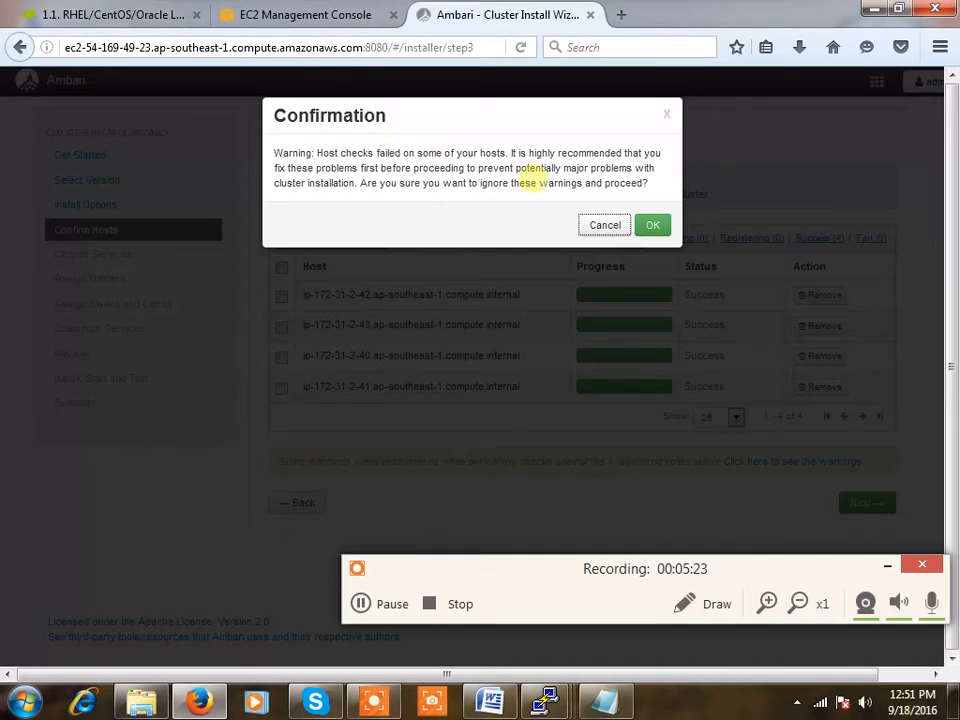
left_click(651, 226)
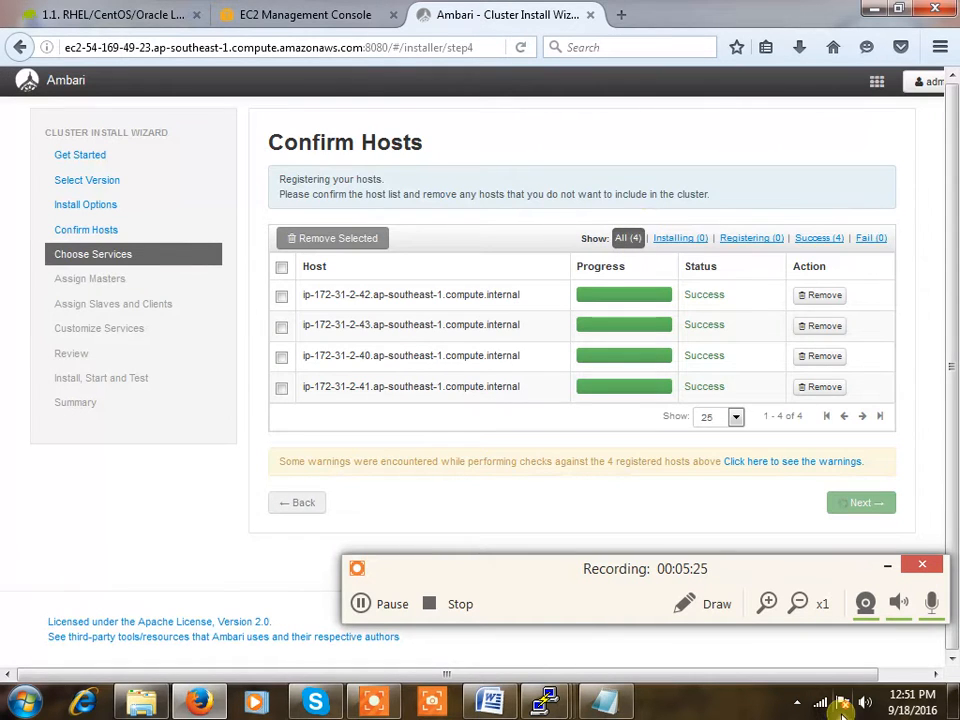
Select only HDFS, YARN + MapReduce2 and ZooKeeper for installation
left_click(386, 605)
left_click(386, 605)
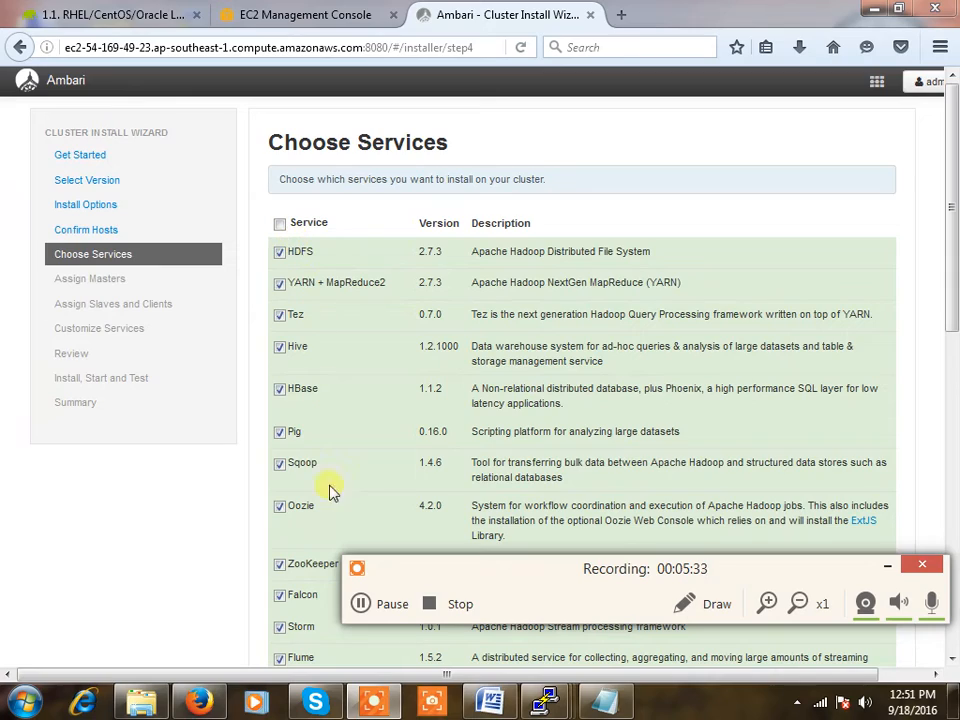
mouse_move(951, 321)
left_mouse_down()
mouse_move(952, 628)
mouse_move(952, 318)
left_mouse_up()
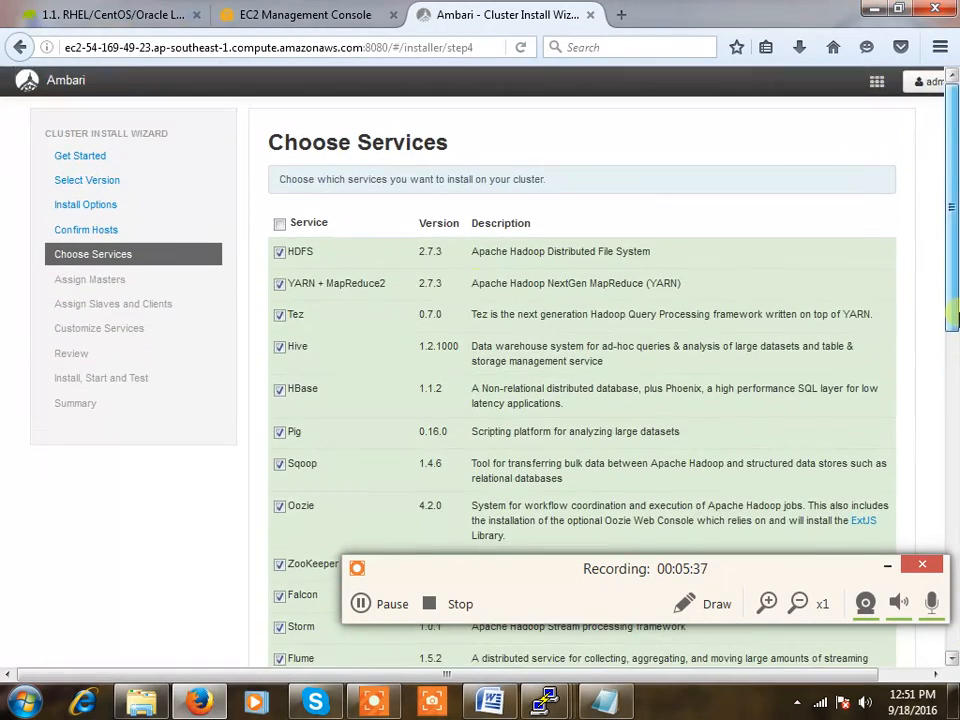
left_click(280, 224)
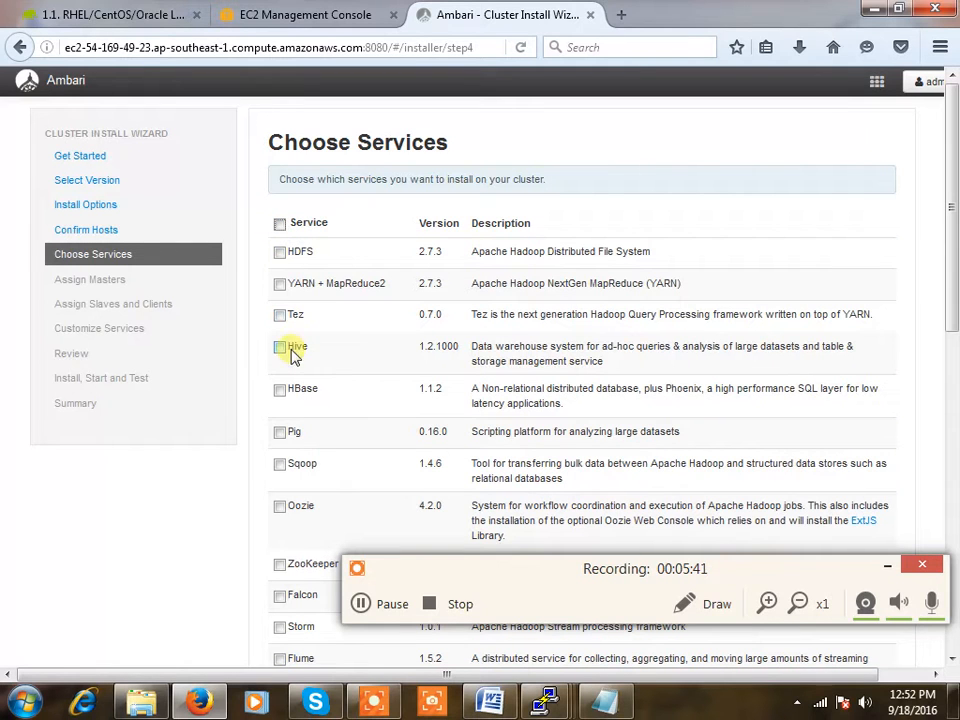
left_click(281, 253)
left_click(282, 289)
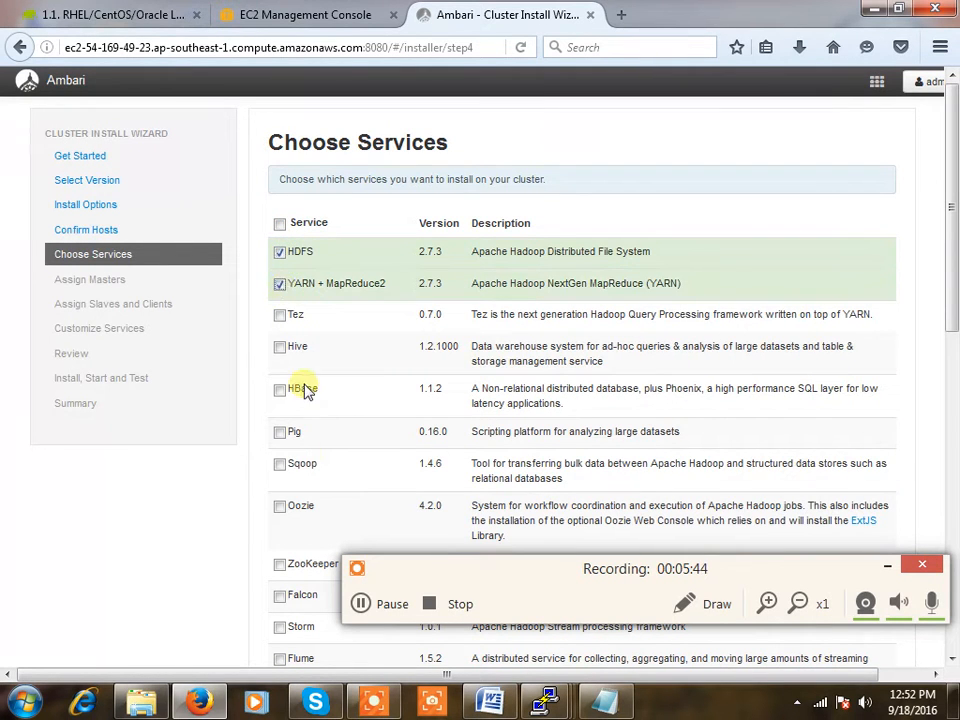
left_click(281, 565)
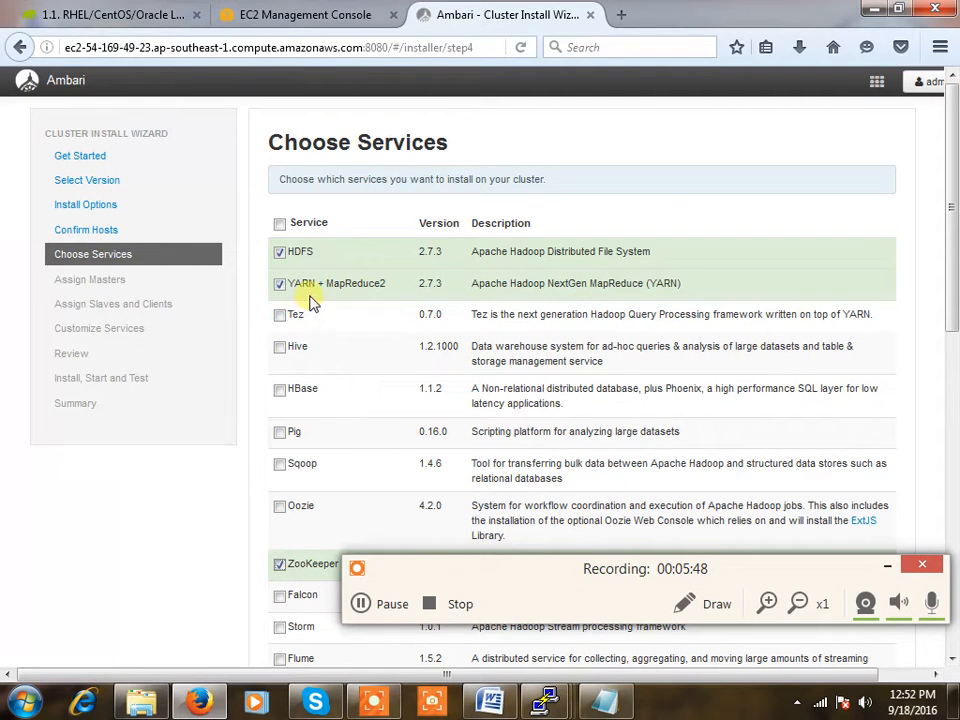
left_click_drag(947, 340, 952, 588)
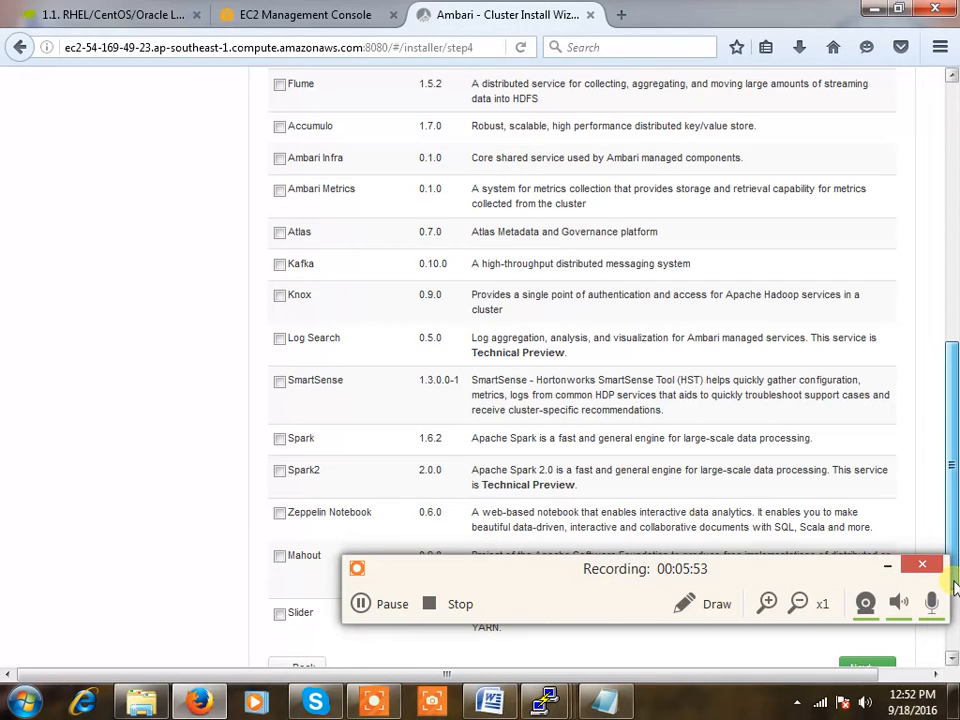
Continue past the Ambari Metrics and SmartSense warnings to Assign Masters
left_click(867, 668)
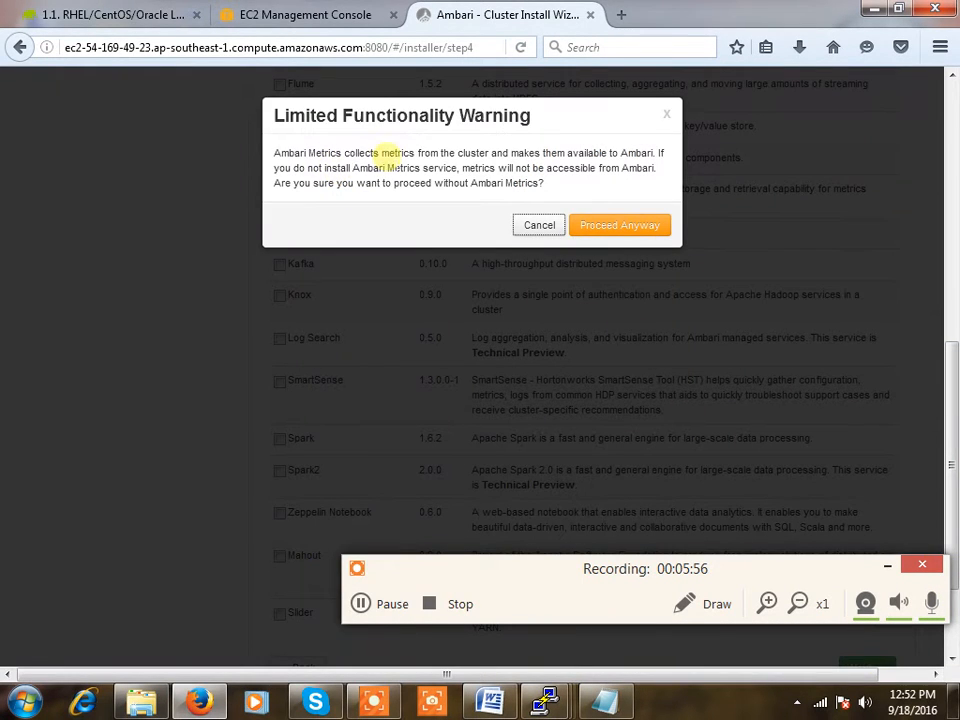
left_click(602, 230)
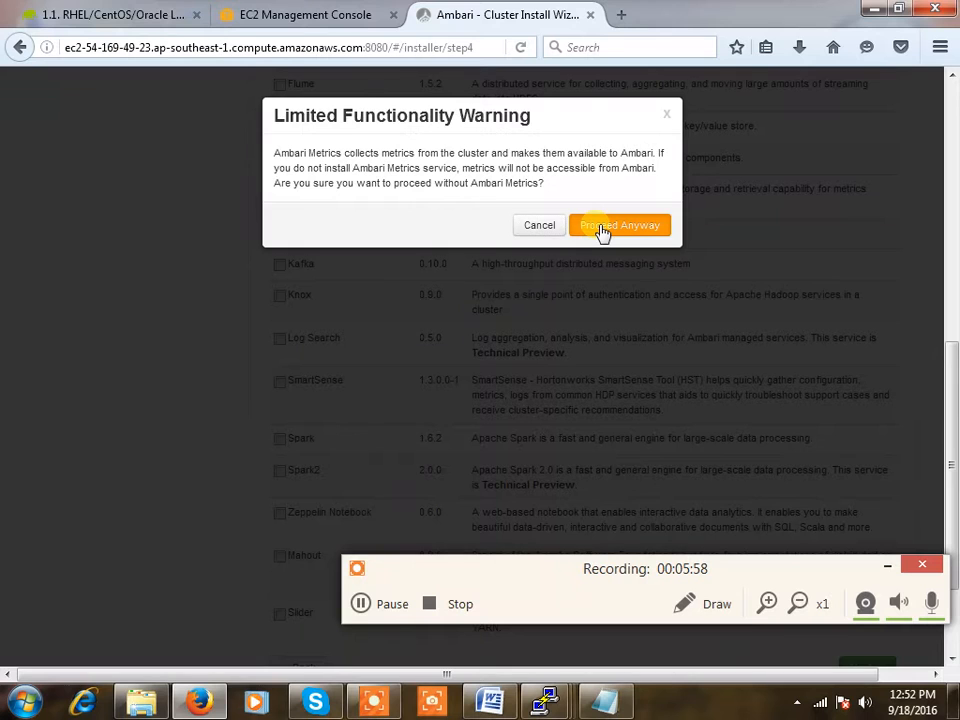
left_click(611, 262)
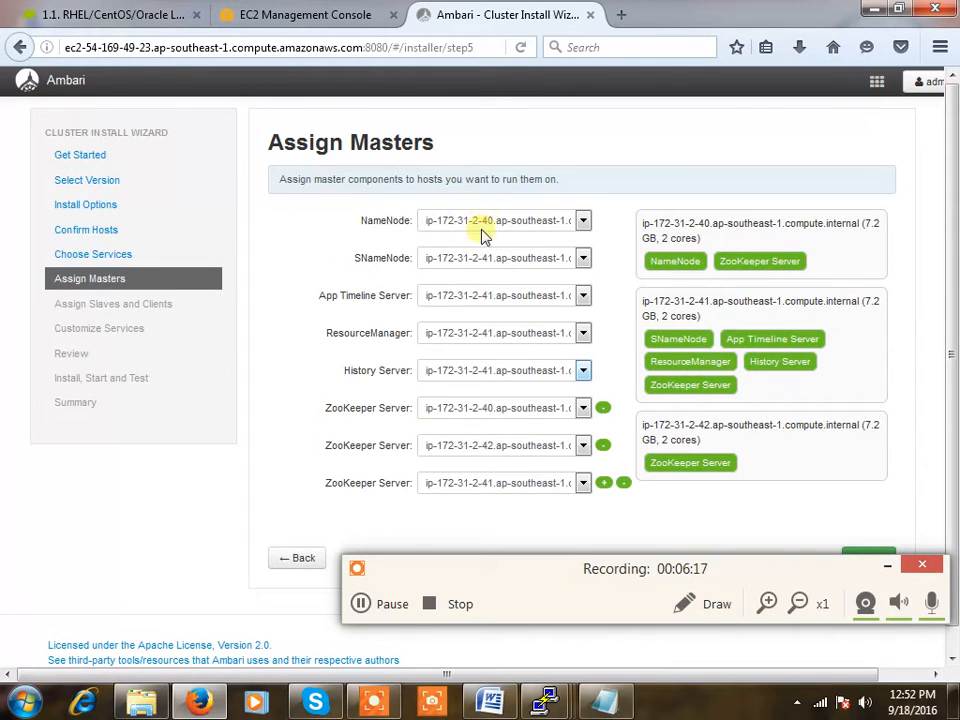
Minimize and restore Firefox, then switch to the EC2 Management Console tab
left_click(207, 709)
left_click(201, 703)
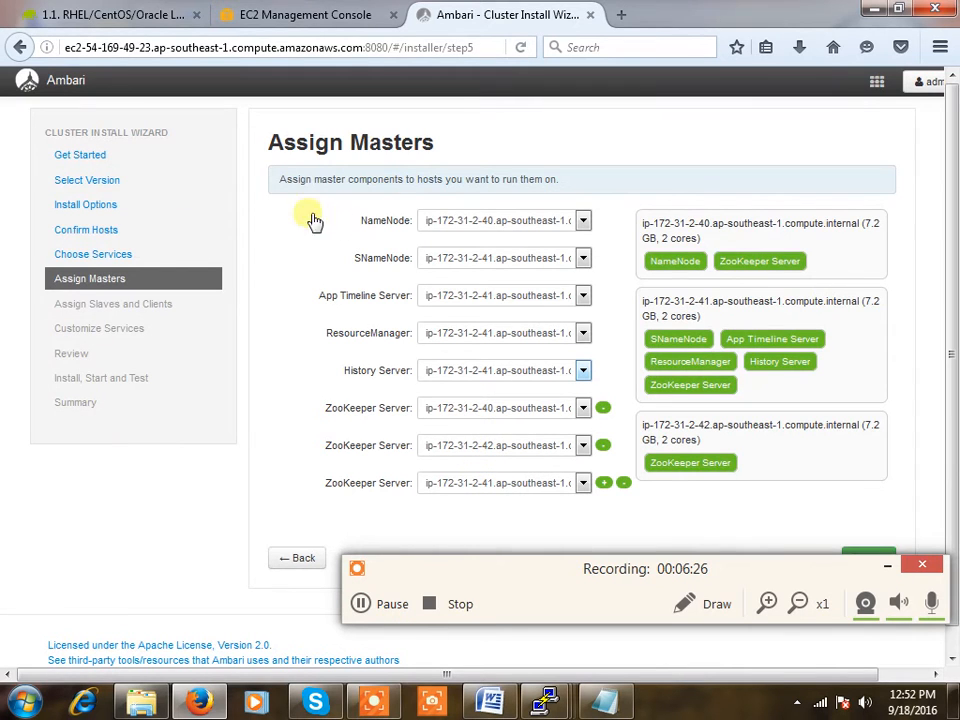
left_click(248, 14)
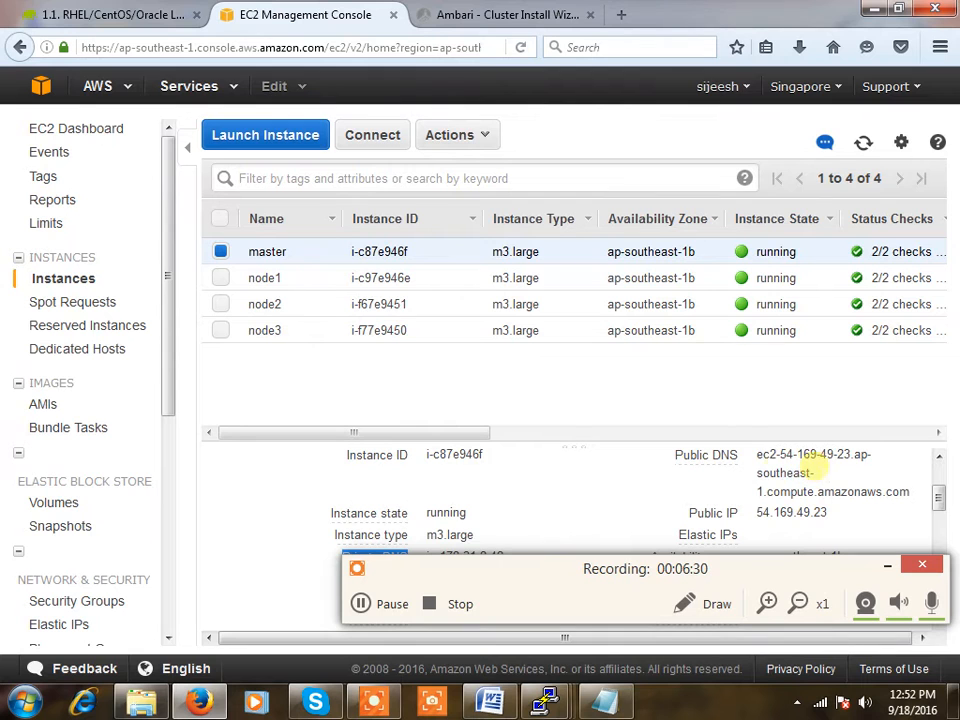
Confirm the master's private DNS is ip-172-31-2-42, then return to the Ambari installer
scroll(761, 520, "down", 2)
scroll(680, 515, "up", 1)
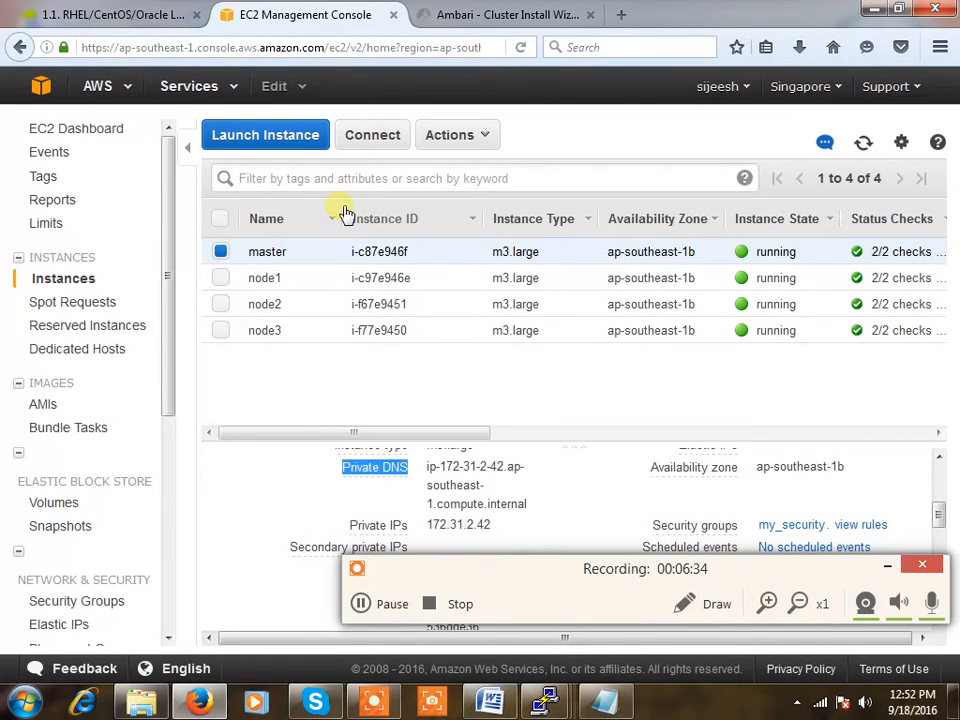
left_click(522, 22)
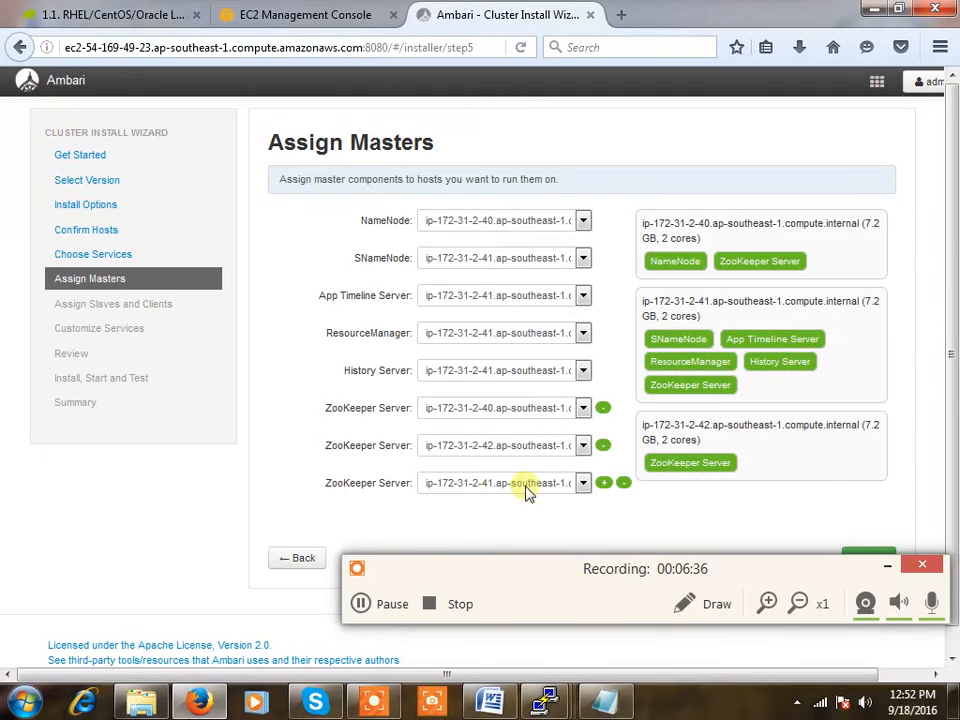
Place the second ZooKeeper Server on ip-172-31-2-42 and advance to slaves and clients
left_click(489, 412)
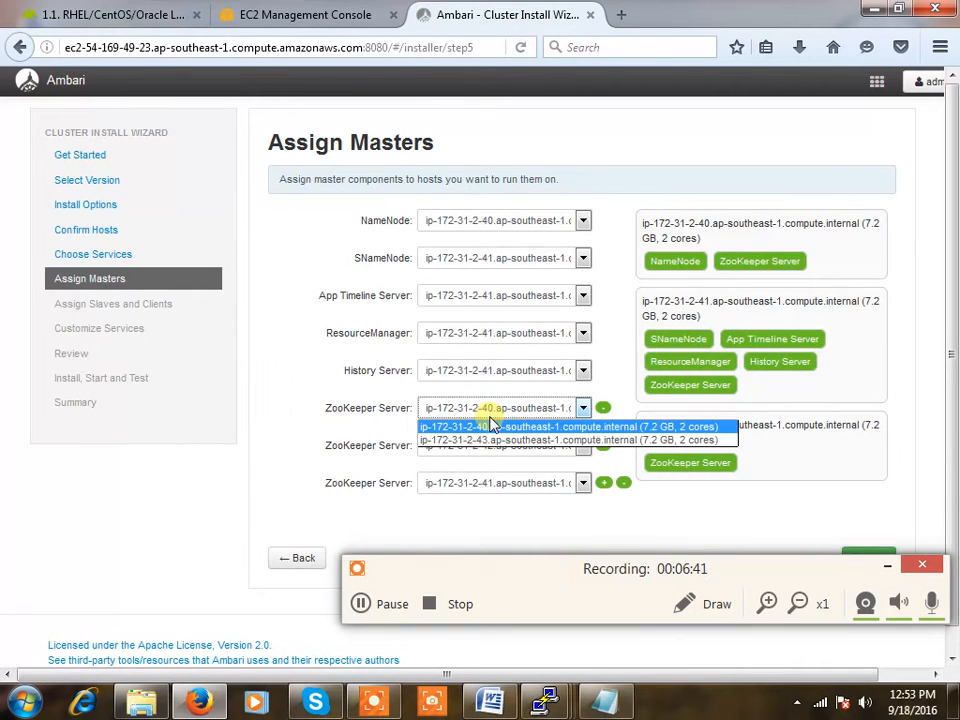
left_click(489, 450)
left_click(489, 449)
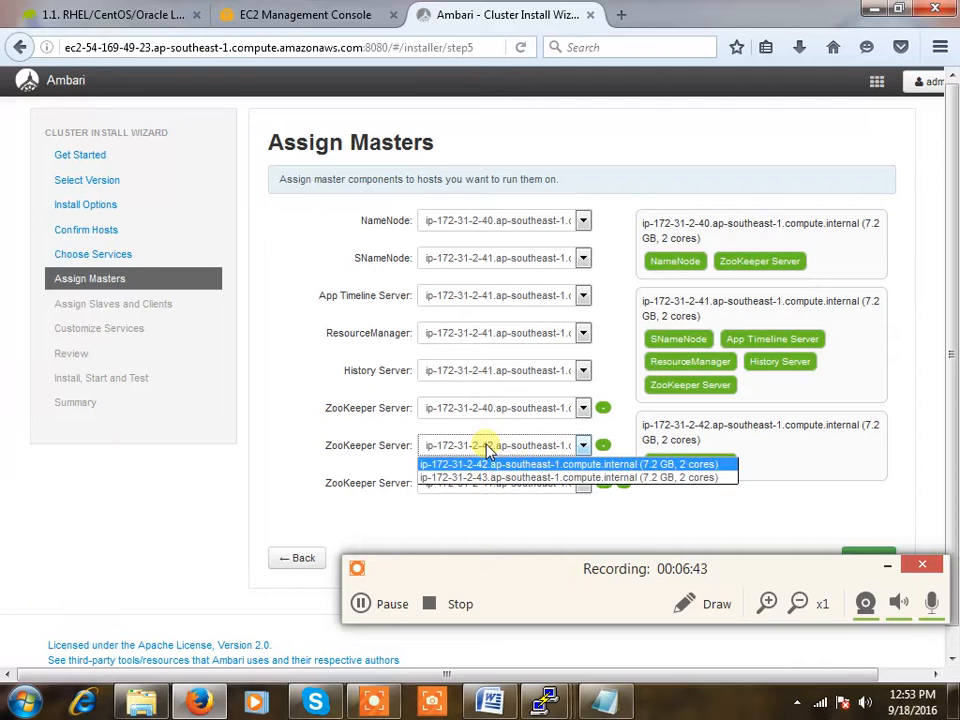
left_click(489, 464)
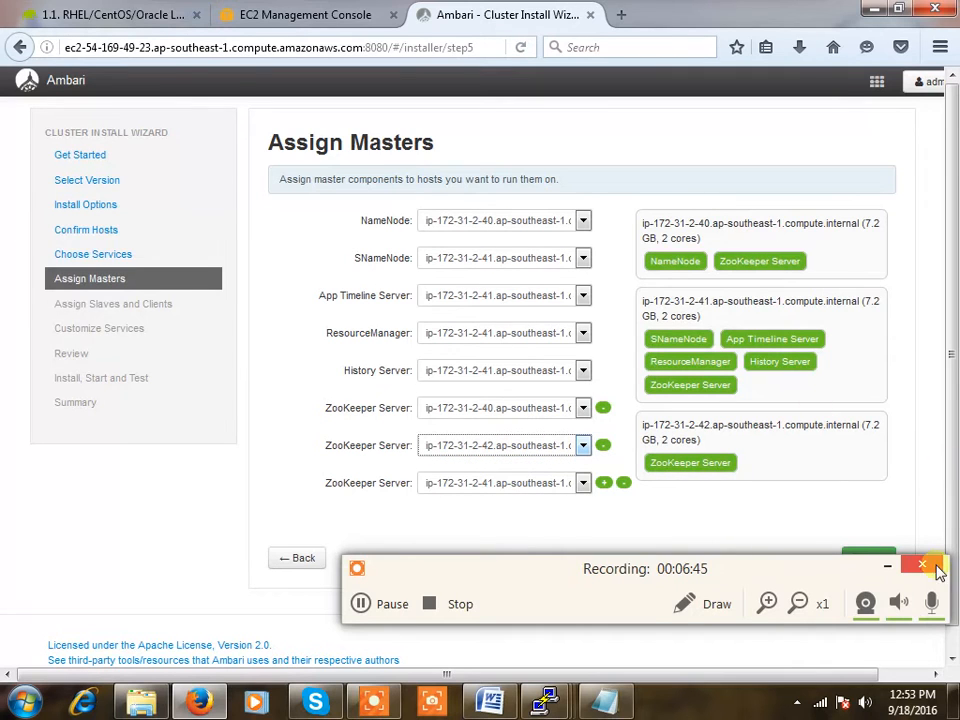
left_click_drag(828, 580, 811, 634)
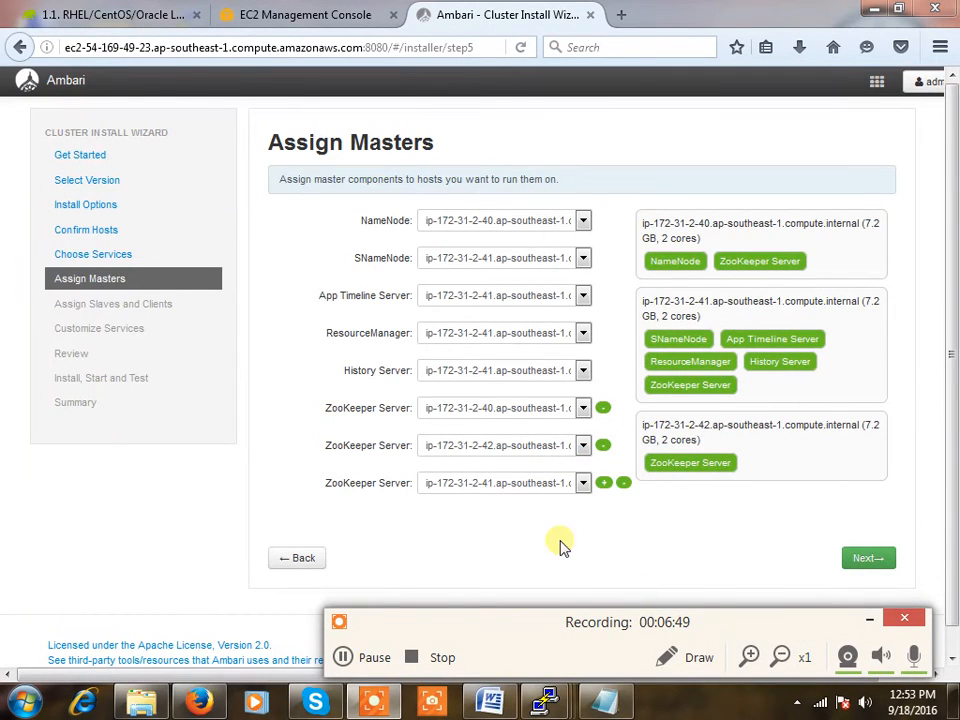
left_click(877, 559)
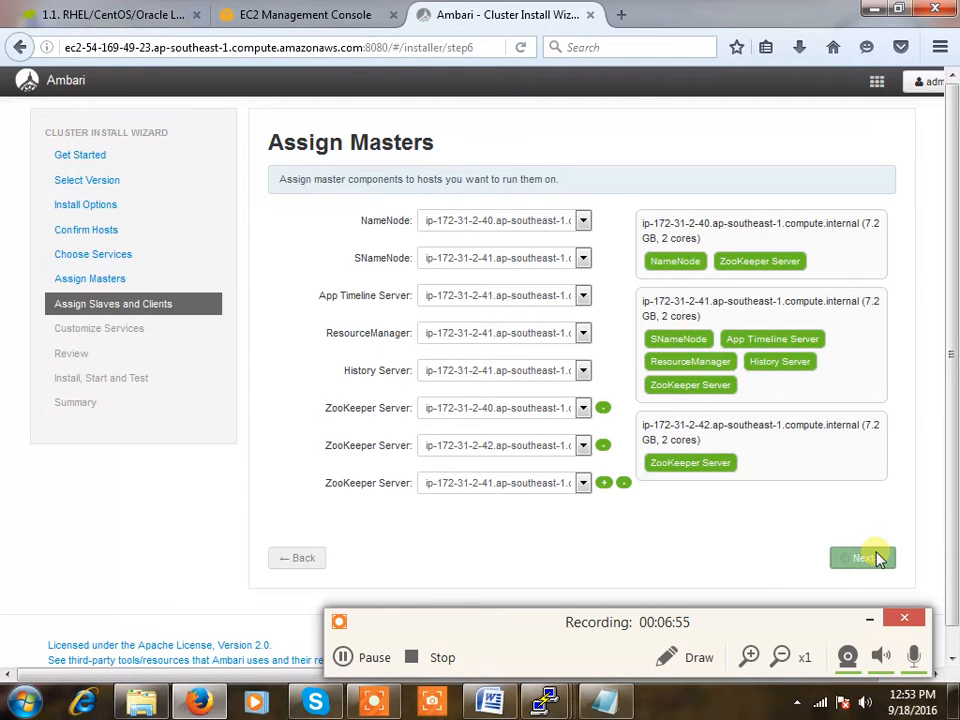
Assign the Client component to all four hosts and continue to Customize Services
left_click(375, 657)
left_click(375, 657)
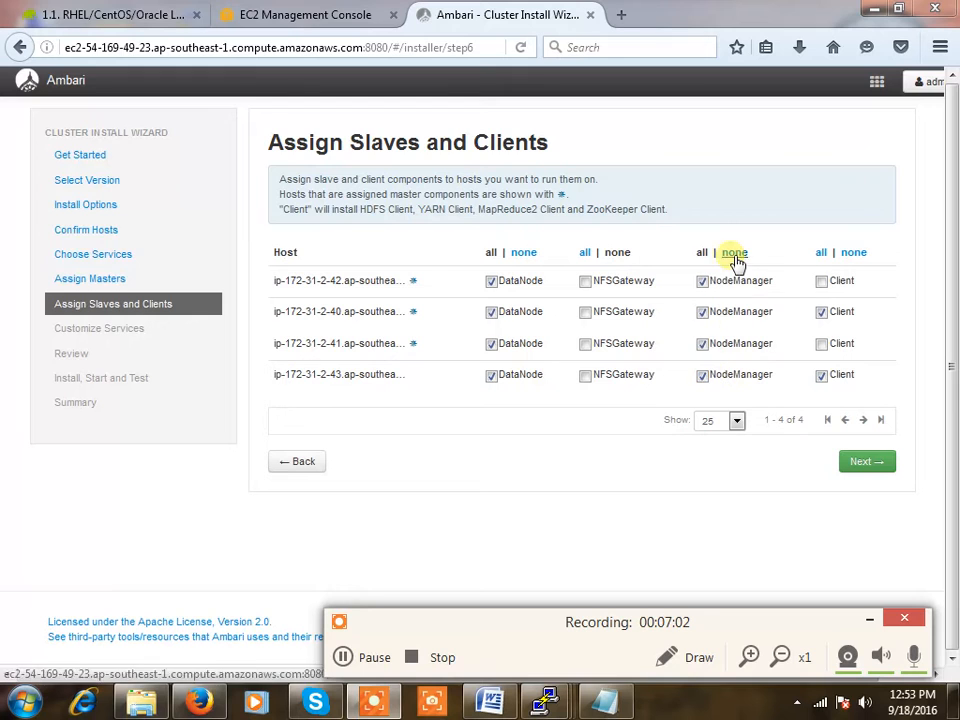
left_click(821, 282)
left_click(821, 253)
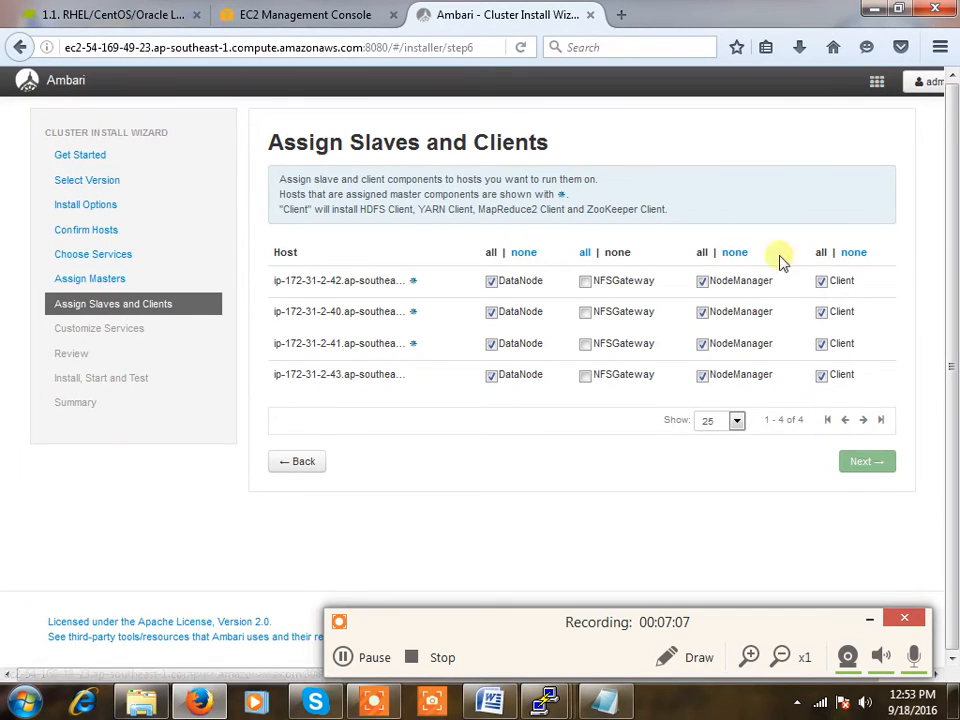
left_click(867, 474)
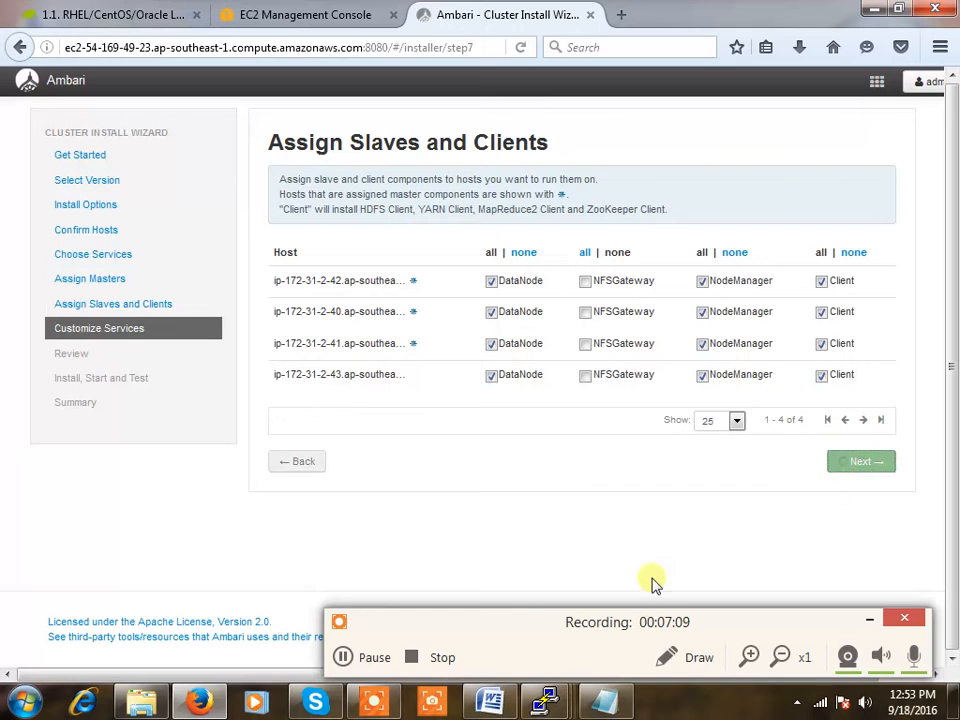
Keep the default service configurations and continue to the Review page for cluster training
left_click(370, 657)
left_click(370, 657)
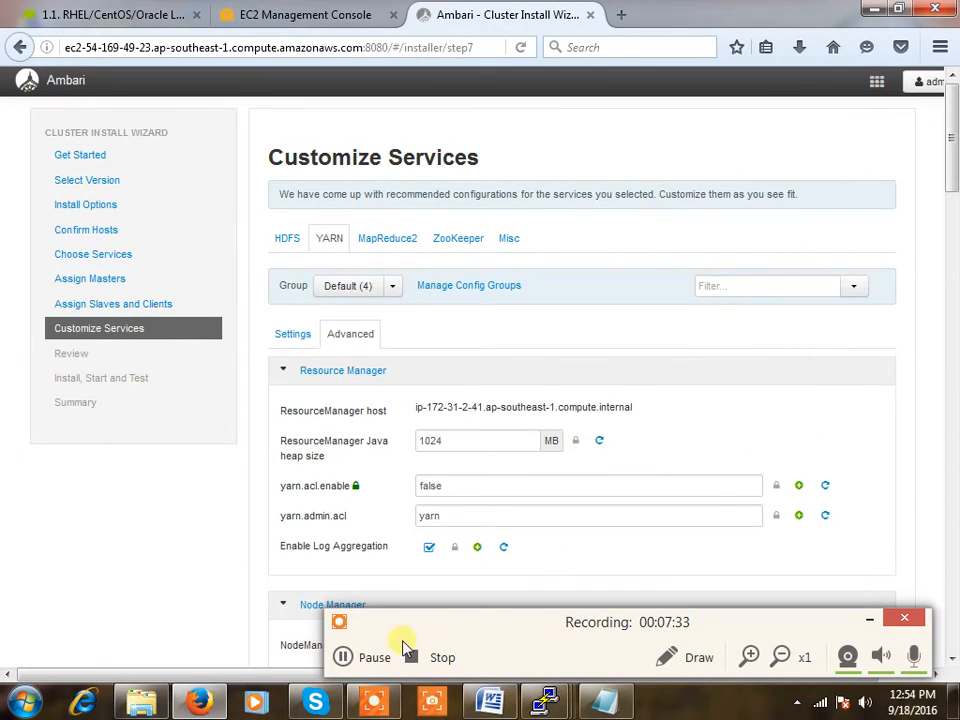
left_click(364, 656)
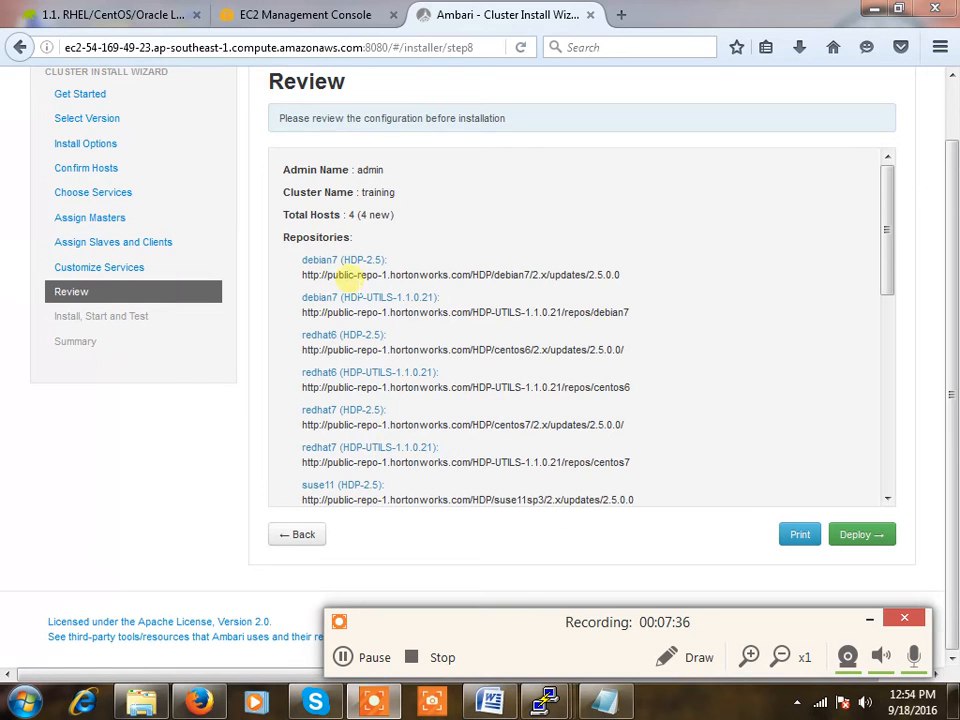
Deploy the cluster and watch Preparing to Deploy reach 9 of 20 tasks
left_click(879, 537)
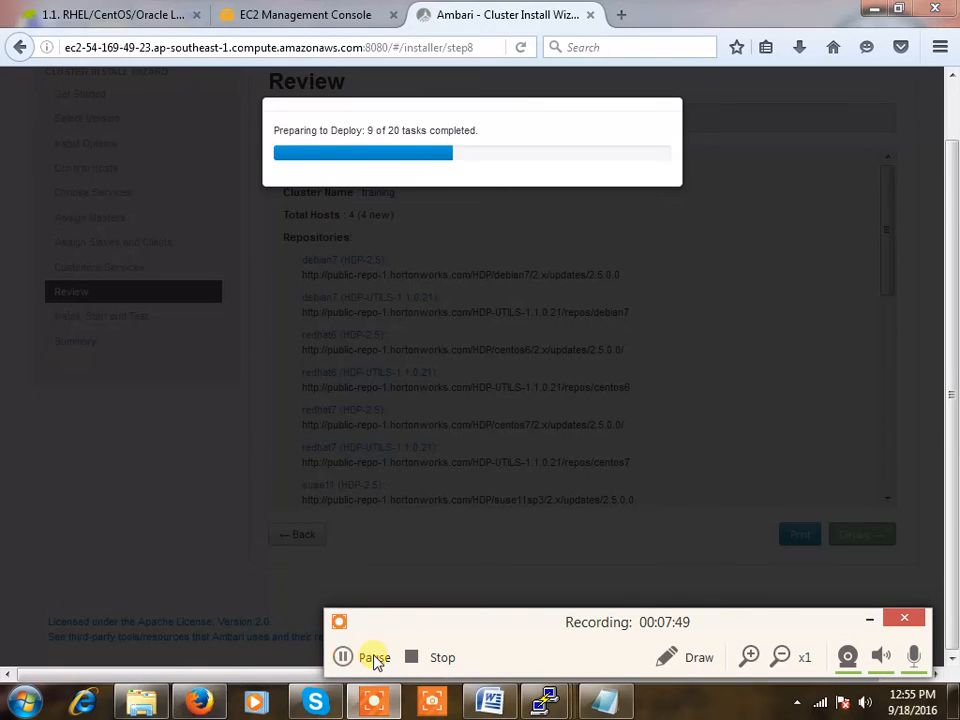
left_click(374, 658)
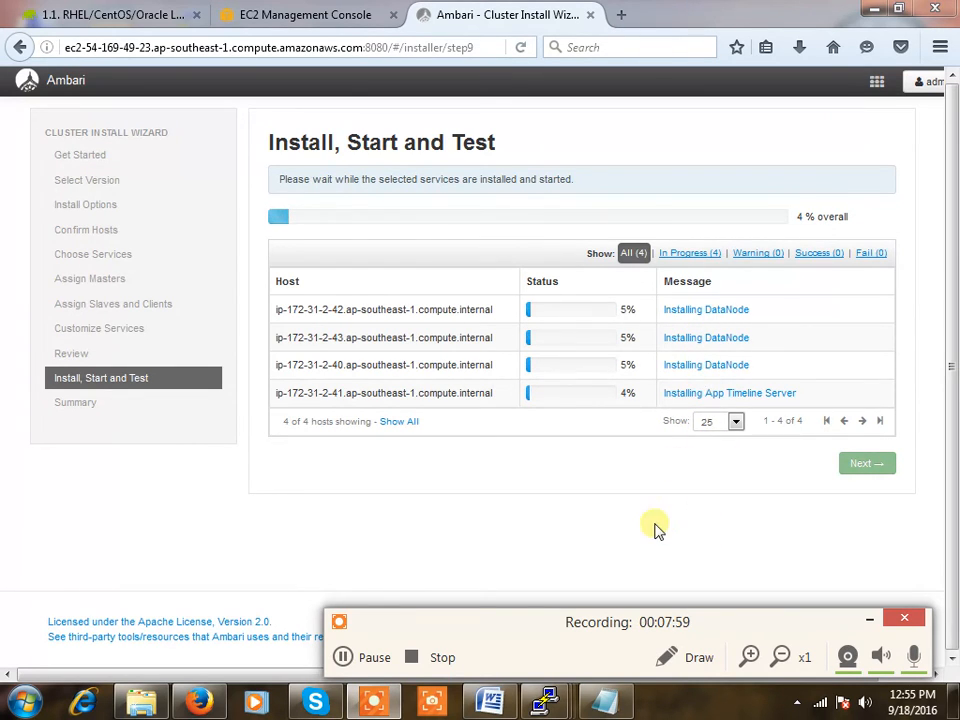
After 100% success on all four hosts, view the summary and complete the wizard
left_click(378, 665)
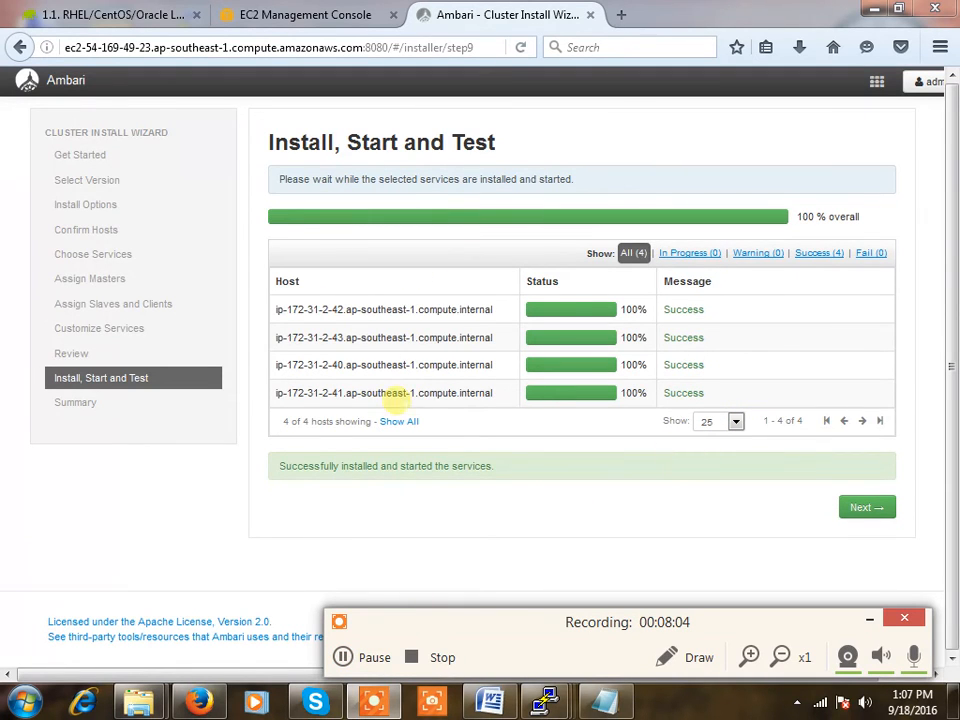
left_click(859, 508)
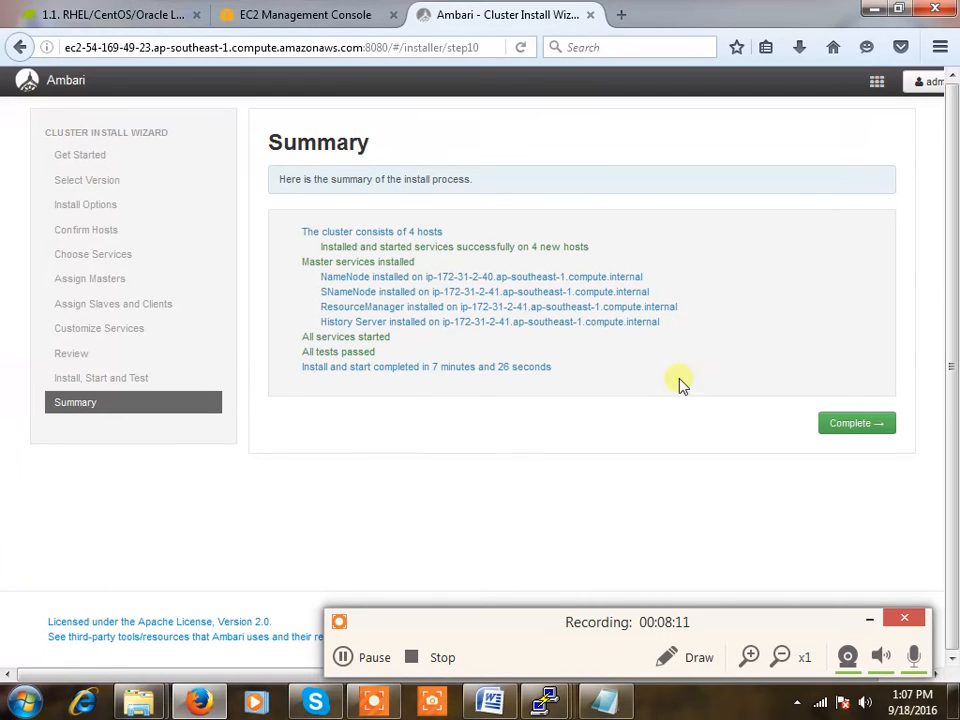
left_click(846, 424)
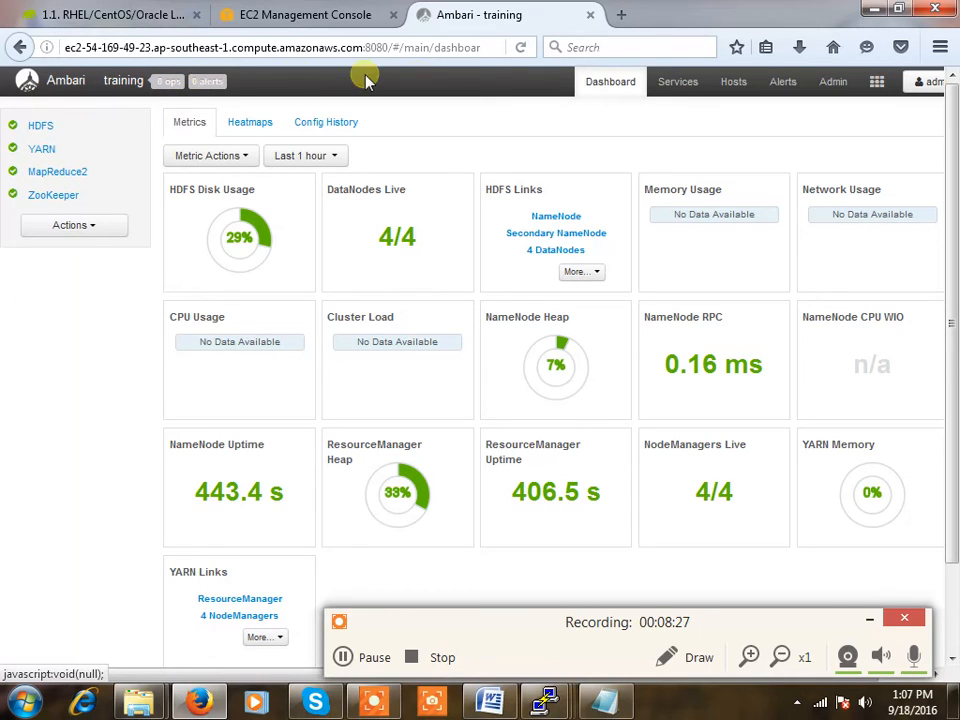
left_click(677, 84)
left_click(733, 84)
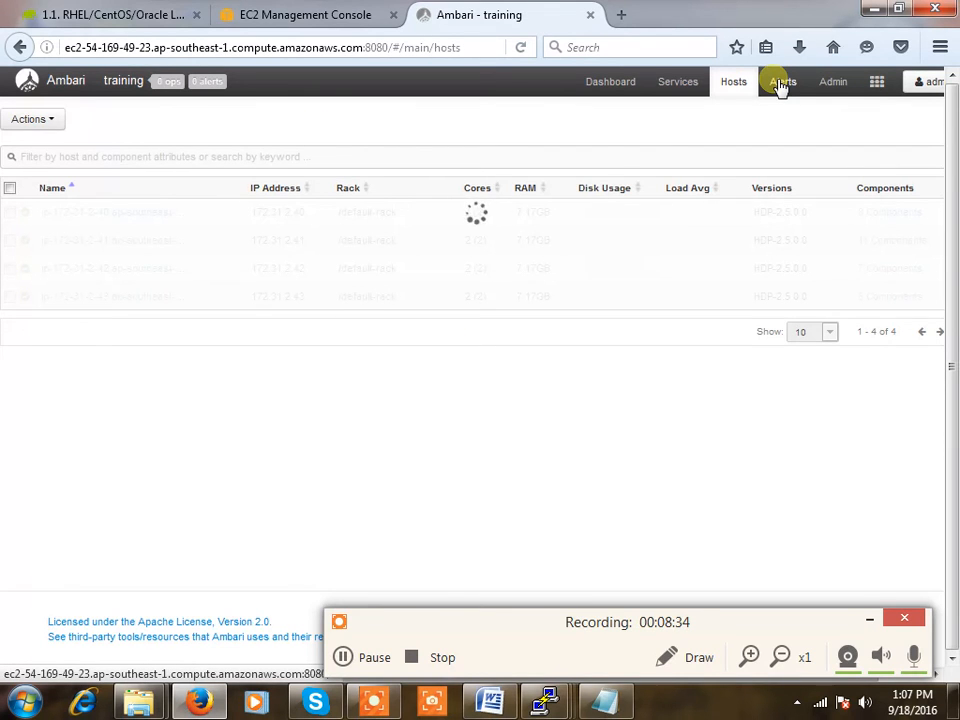
left_click(780, 84)
mouse_move(836, 84)
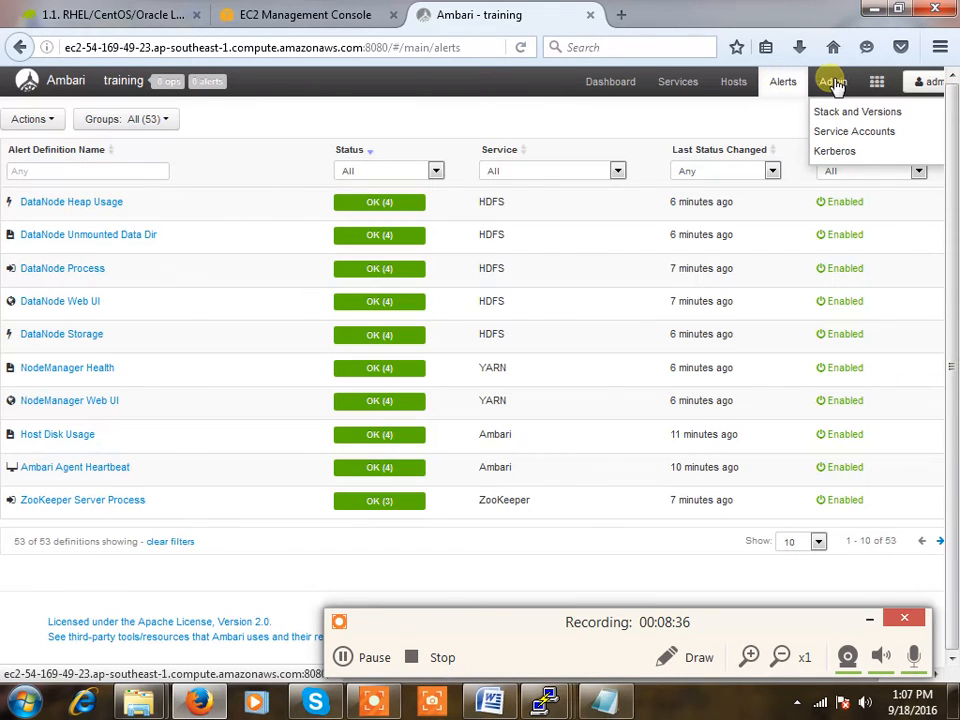
left_click(856, 112)
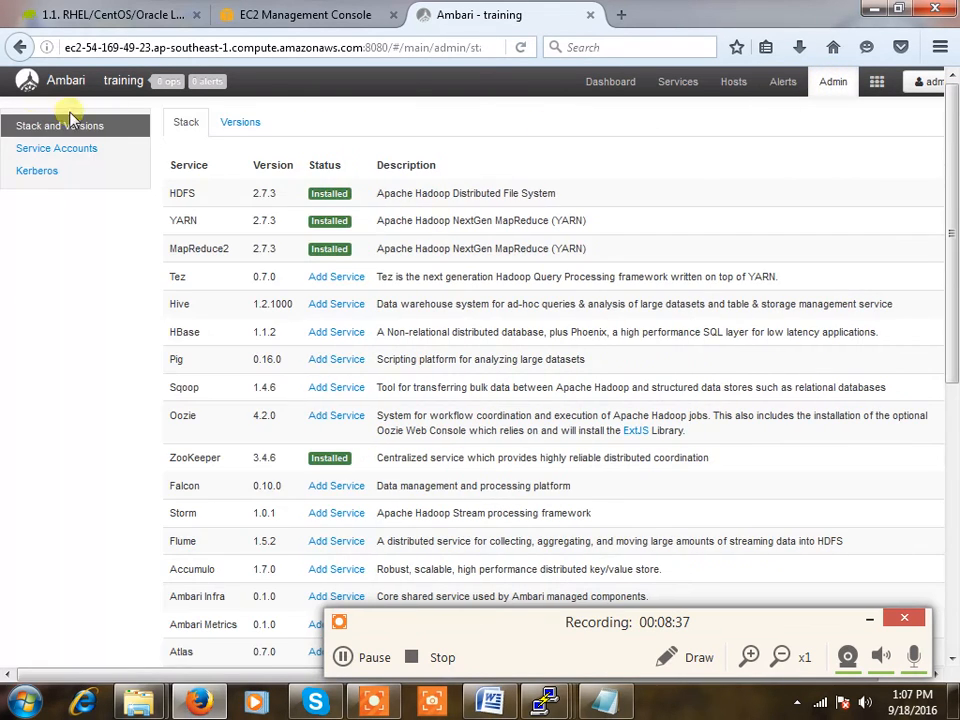
left_click(596, 84)
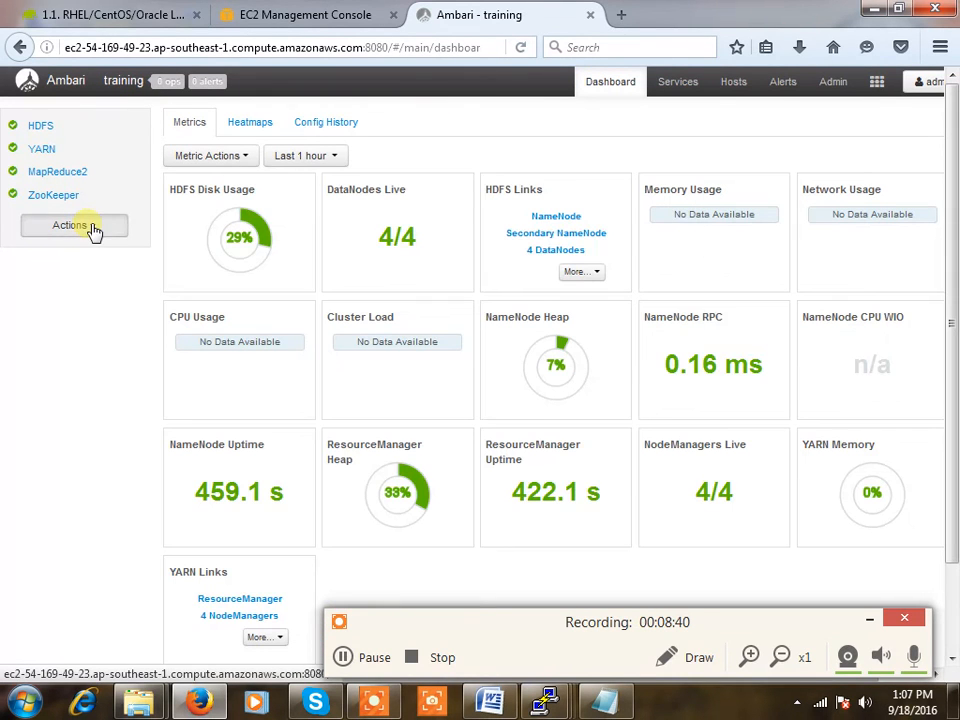
left_click(90, 228)
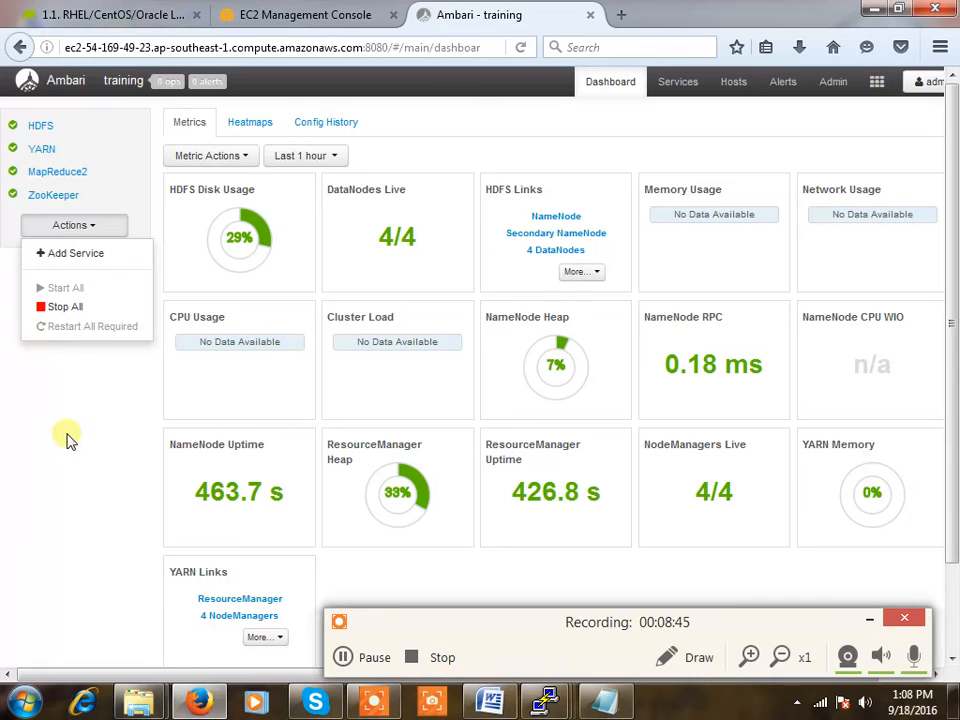
left_click(677, 82)
left_click(734, 81)
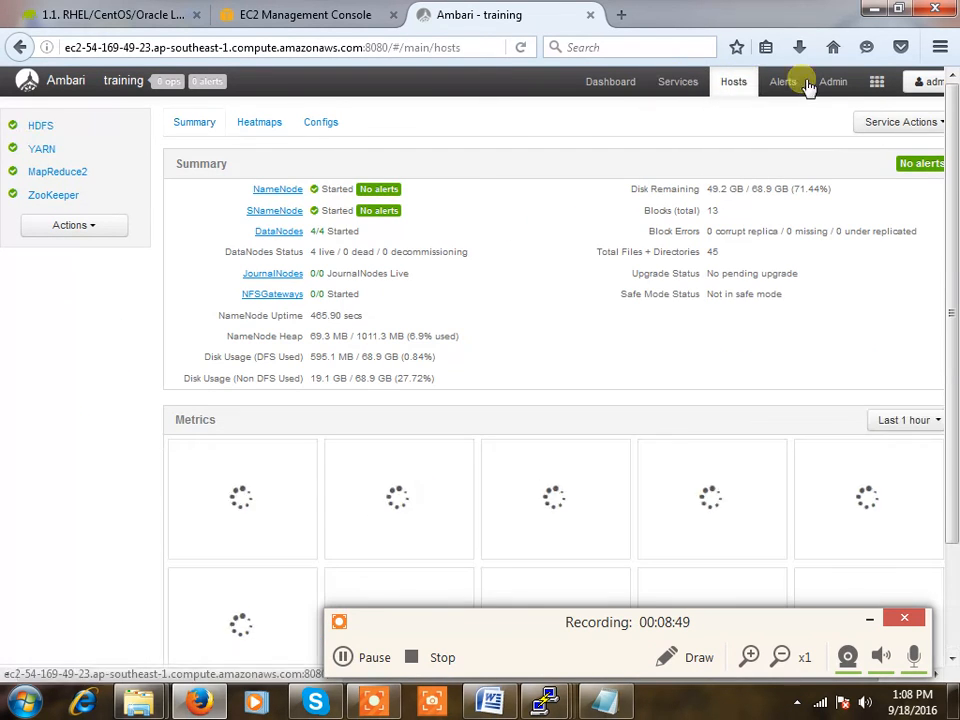
left_click(932, 84)
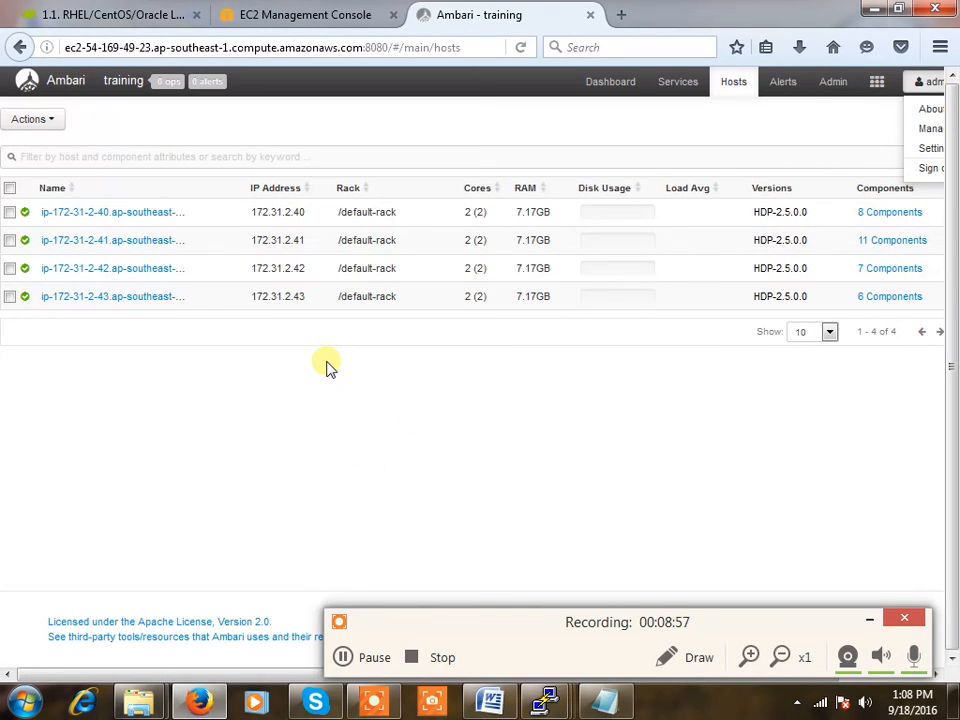
left_click(608, 84)
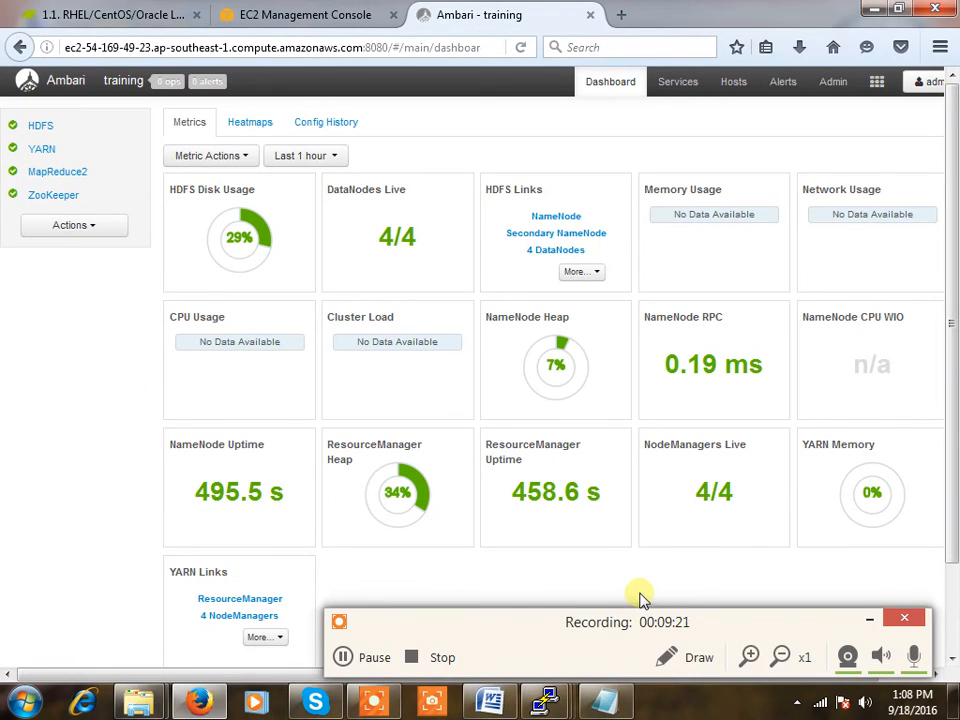
mouse_move(288, 216)
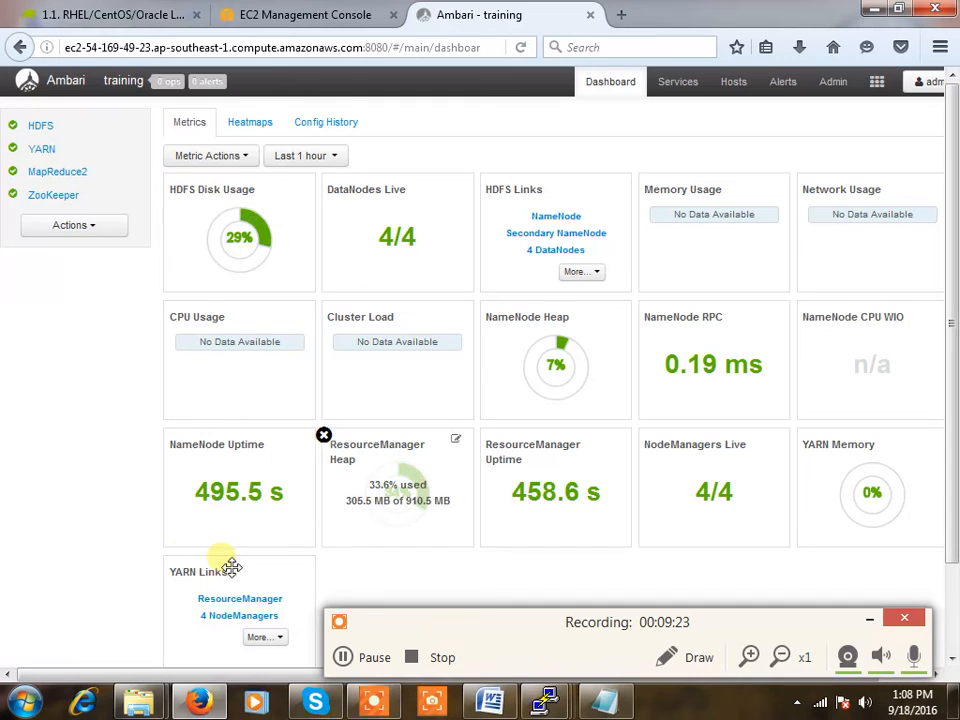